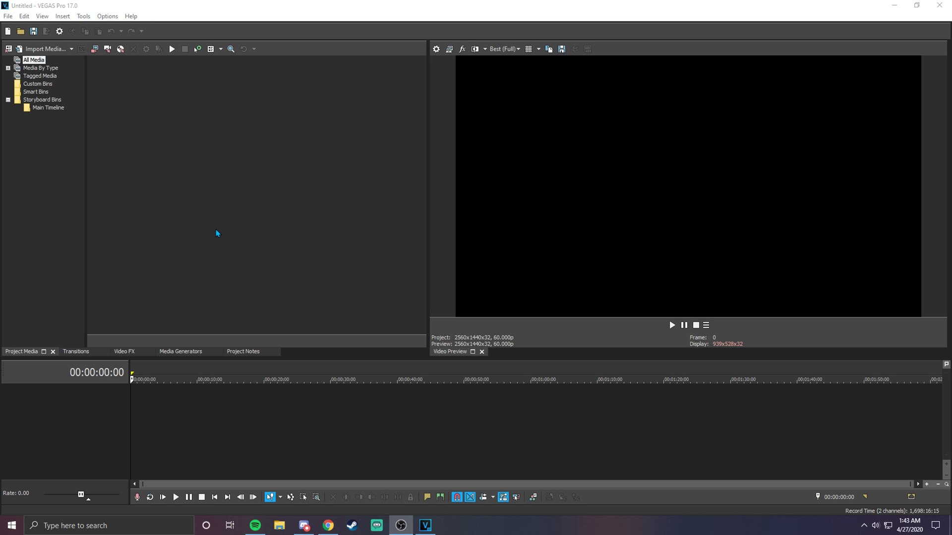
Import funny glitch at start.mp4 from the Youtube (E:) drive and drag it onto the timeline.
left_click(184, 412)
left_click(136, 394)
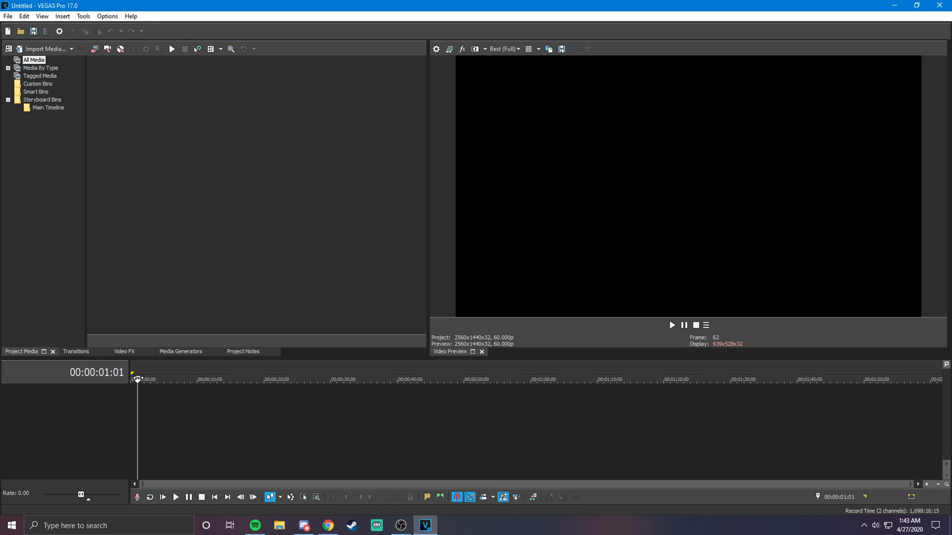
left_click(131, 392)
left_click(46, 49)
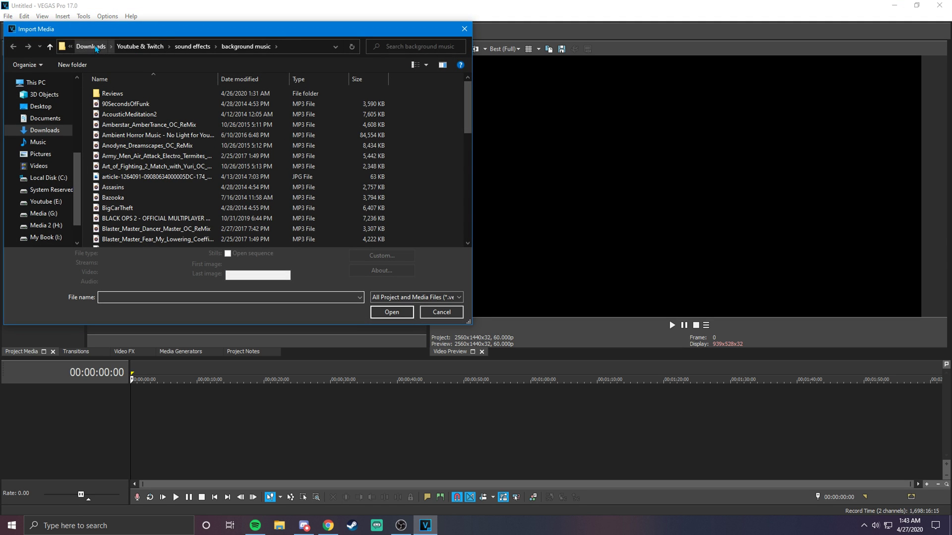
left_click(46, 202)
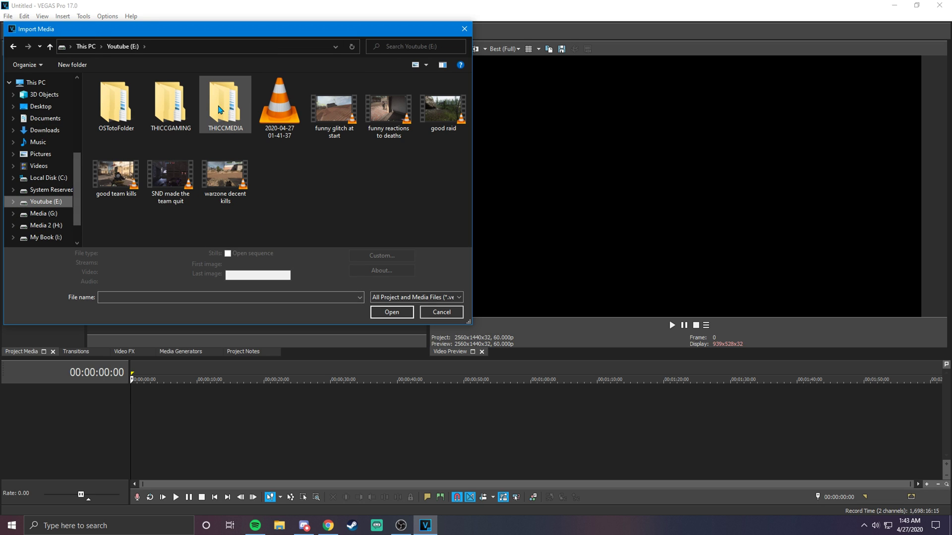
left_click(237, 124)
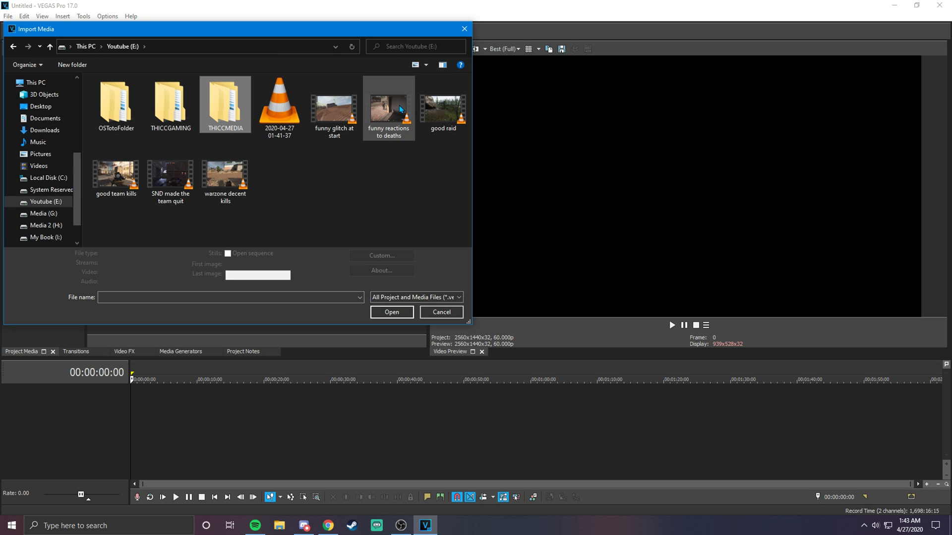
key("Return")
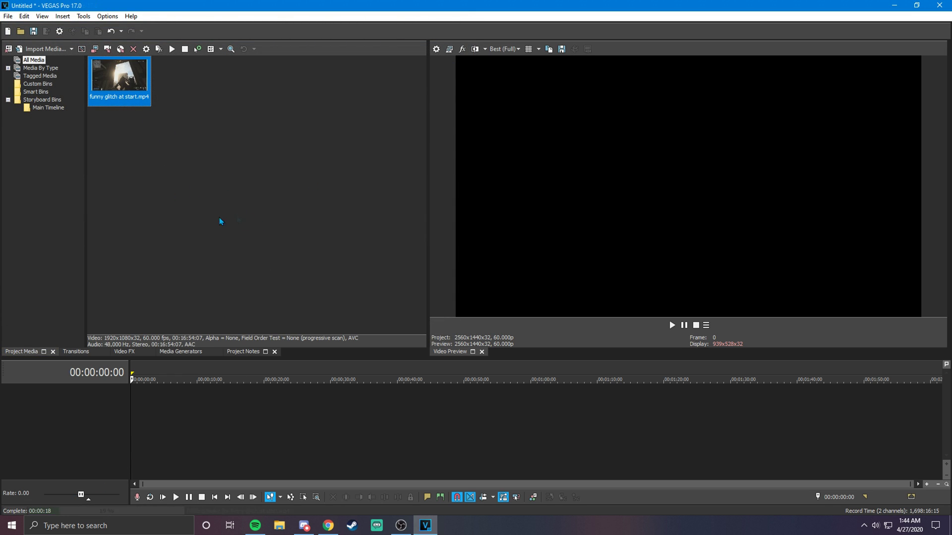
left_click_drag(178, 136, 135, 423)
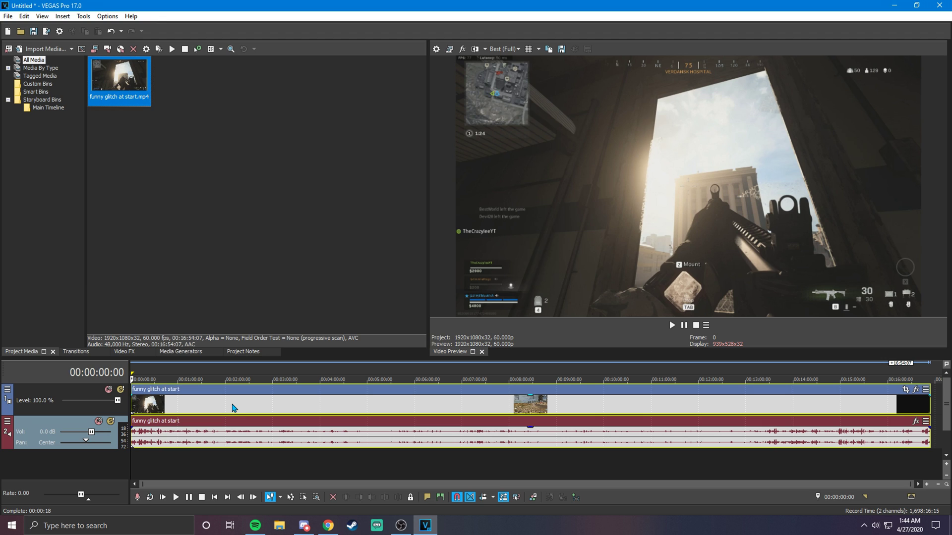
Scrub through the footage to place the playhead at the glitch start, 00:04:13:15.
left_click(223, 404)
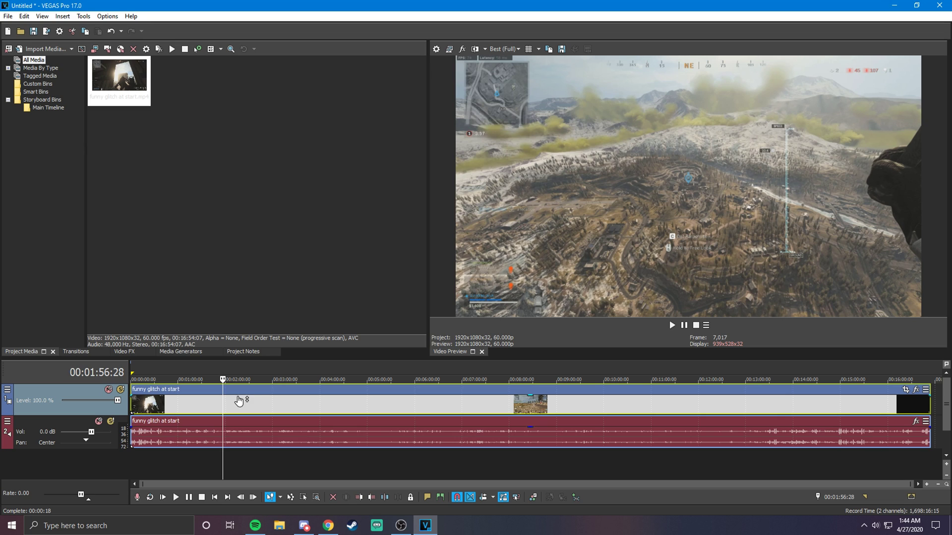
left_click(278, 406)
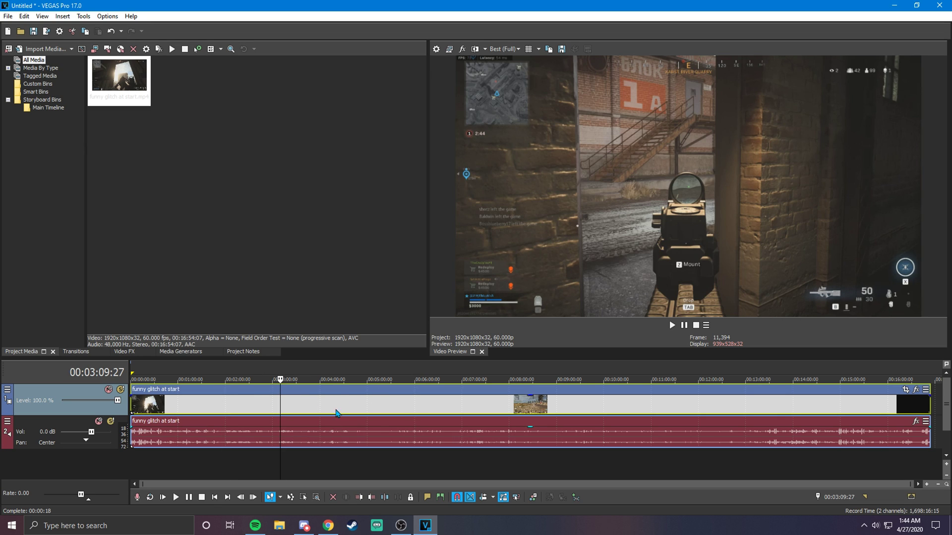
left_click(332, 413)
left_click(297, 406)
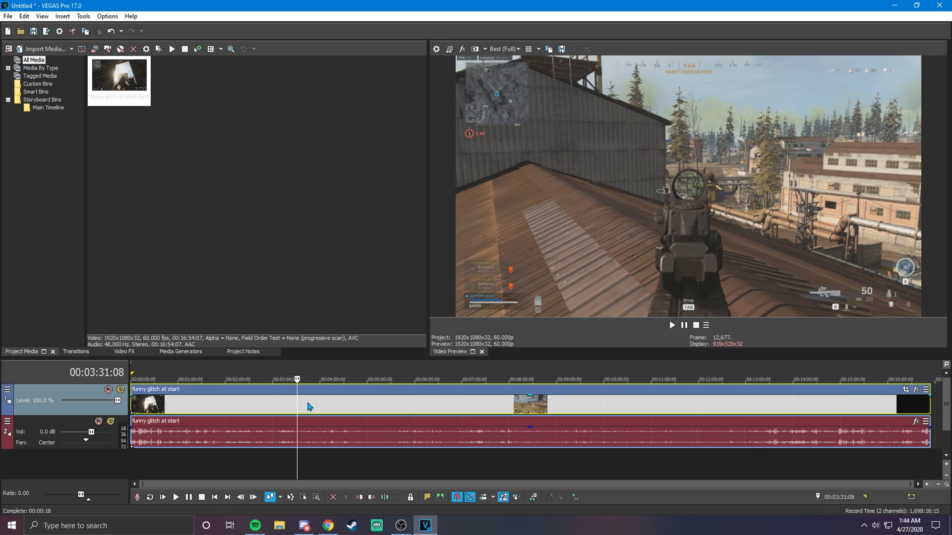
left_click(324, 408)
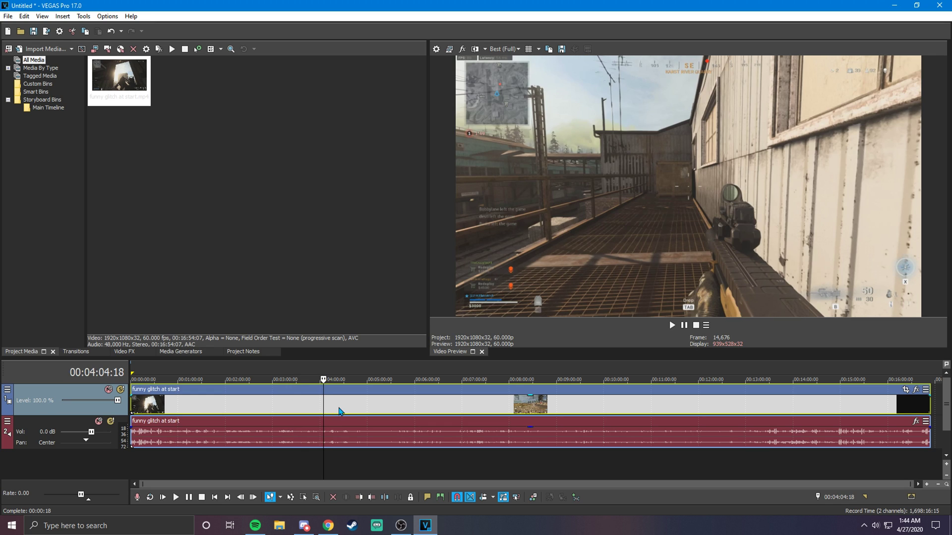
left_click(332, 410)
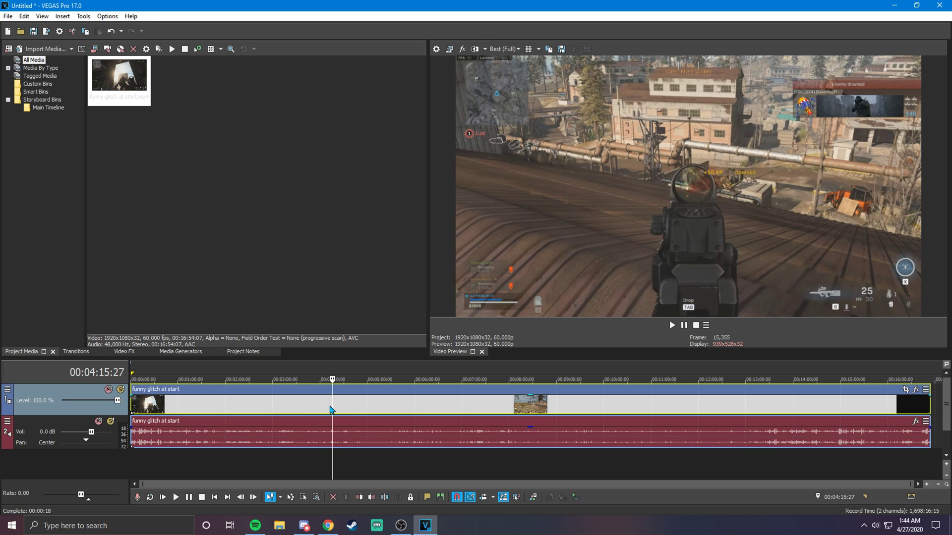
scroll(331, 410, "up", 5)
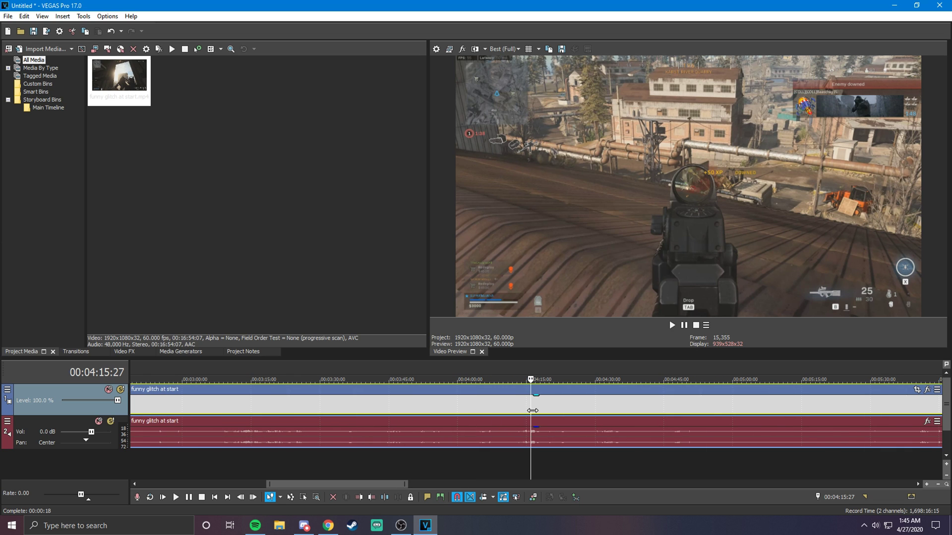
key("Left")
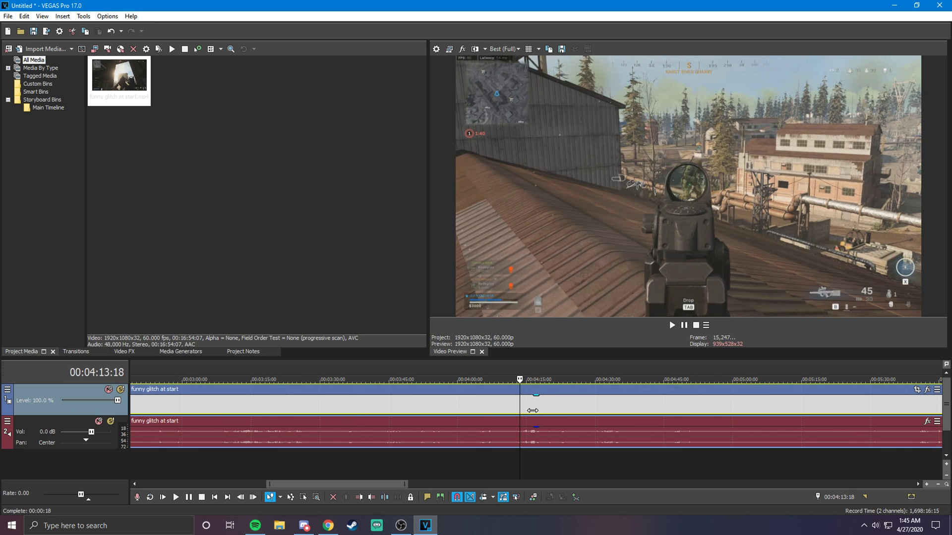
key("Left")
key("Left")
key("Left")
key("Left")
key("Left")
key("Left")
key("Left")
key("Left")
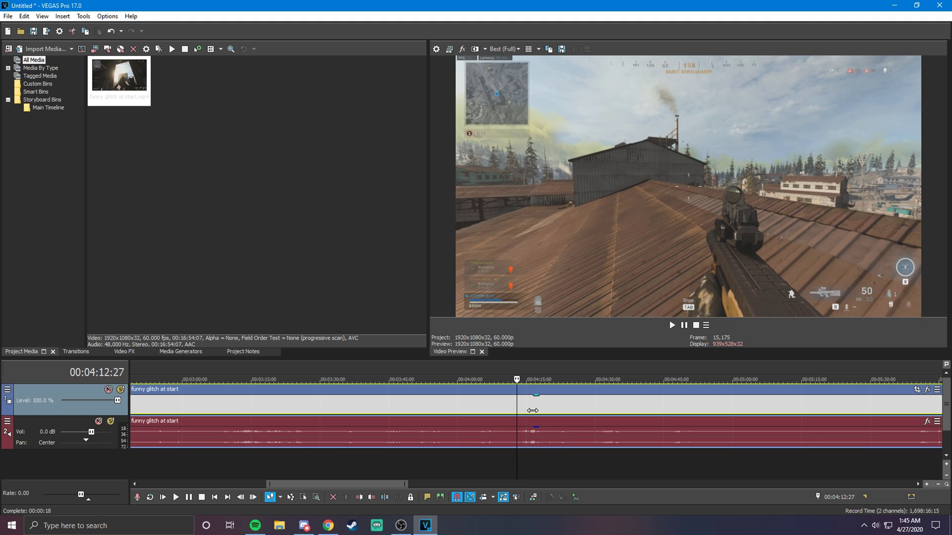
key("space")
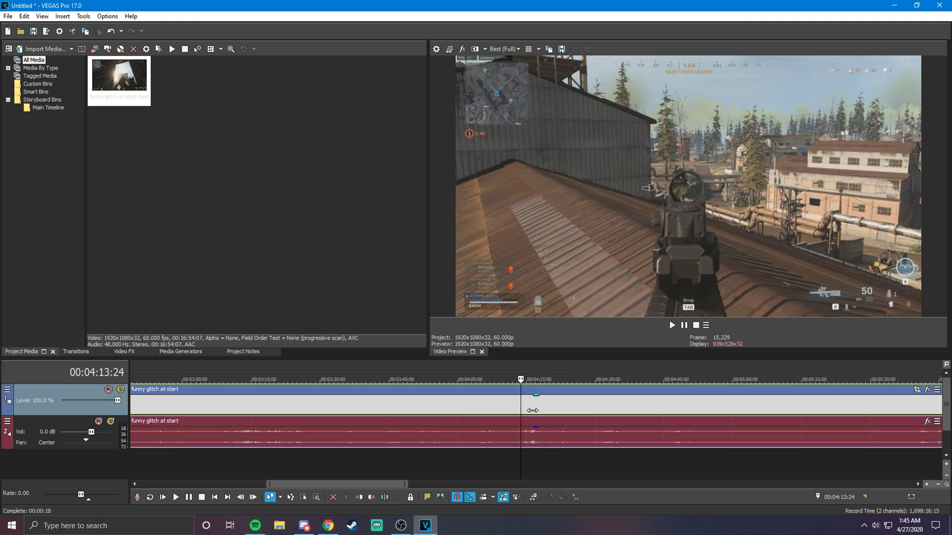
key("Left")
key("Left")
key("Left")
key("Left")
key("Left")
key("Left")
key("Left")
key("Left")
key("Left")
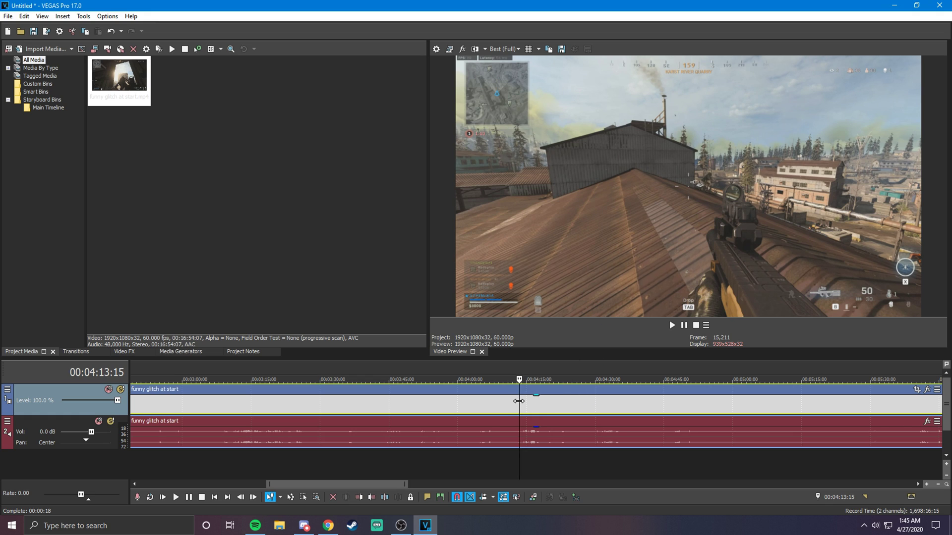
Split at 00:04:13:15, delete the footage before it, and step forward toward 00:04:15:21.
key("s")
key("grave")
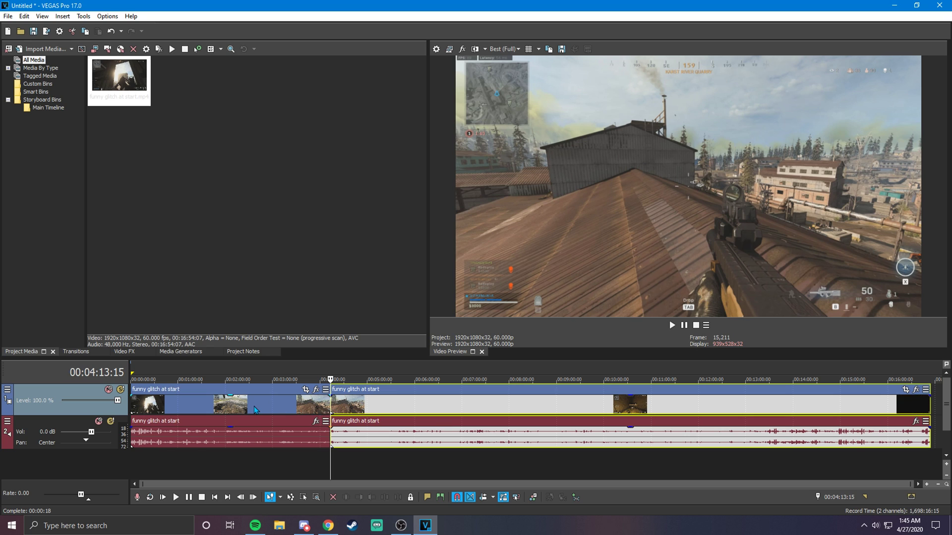
right_click(254, 409)
left_click(278, 248)
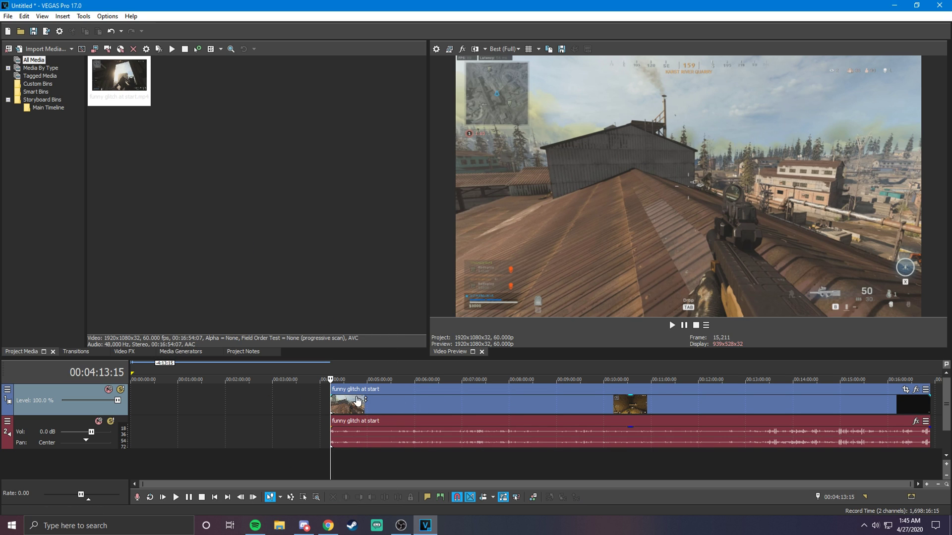
scroll(391, 407, "up", 6)
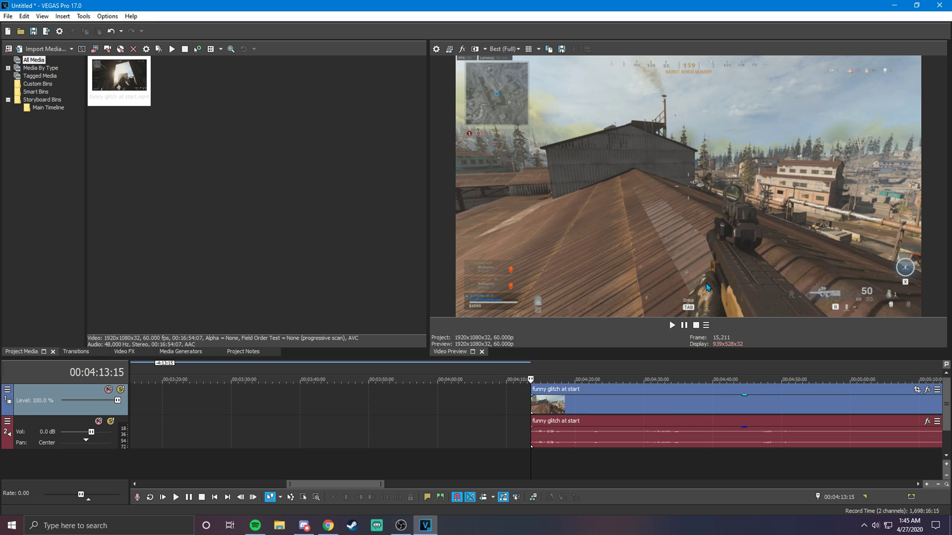
key("Right")
key("Right")
key("Right")
key("Right")
key("Right")
key("Right")
key("Right")
key("Right")
key("Right")
key("Right")
key("Right")
key("Right")
key("Right")
key("Right")
key("Right")
key("Right")
key("Right")
key("Right")
key("Right")
key("Right")
key("Right")
key("Right")
key("Right")
key("Right")
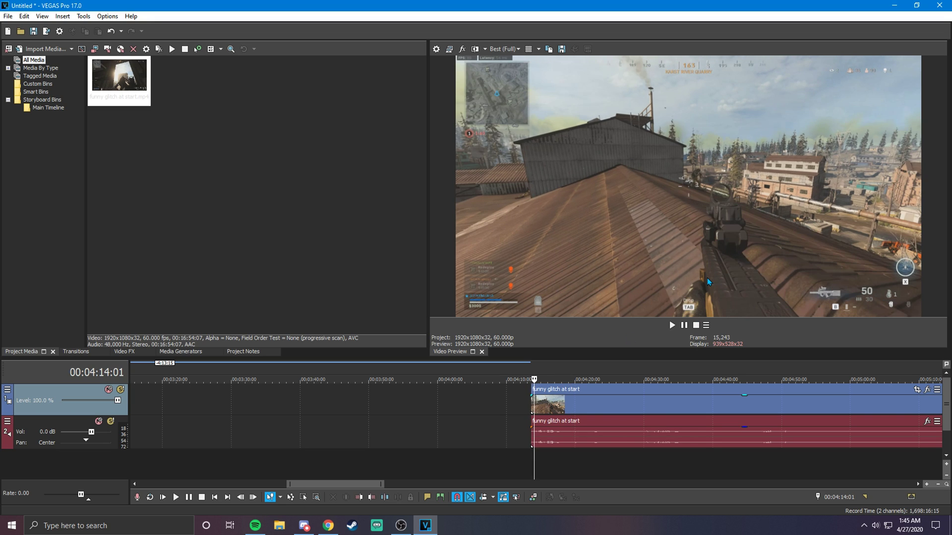
key("Right")
key("Right")
key("Right")
key("Right")
key("Right")
key("Right")
key("Right")
key("Right")
key("Right")
key("Right")
key("Right")
key("Right")
key("Right")
key("Right")
key("Right")
key("Right")
key("Right")
key("Right")
key("Right")
key("Right")
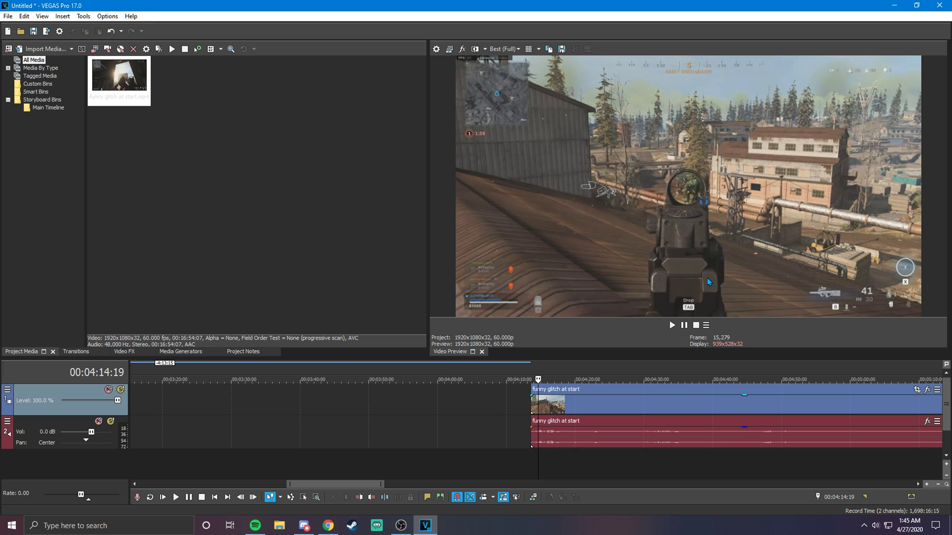
key("Right")
key("Right")
key("Right")
key("Right")
key("Right")
key("Right")
key("Right")
key("Right")
key("Right")
key("Right")
key("Right")
key("Right")
key("Right")
key("Right")
key("Right")
key("Right")
key("Right")
key("Right")
key("Right")
key("Right")
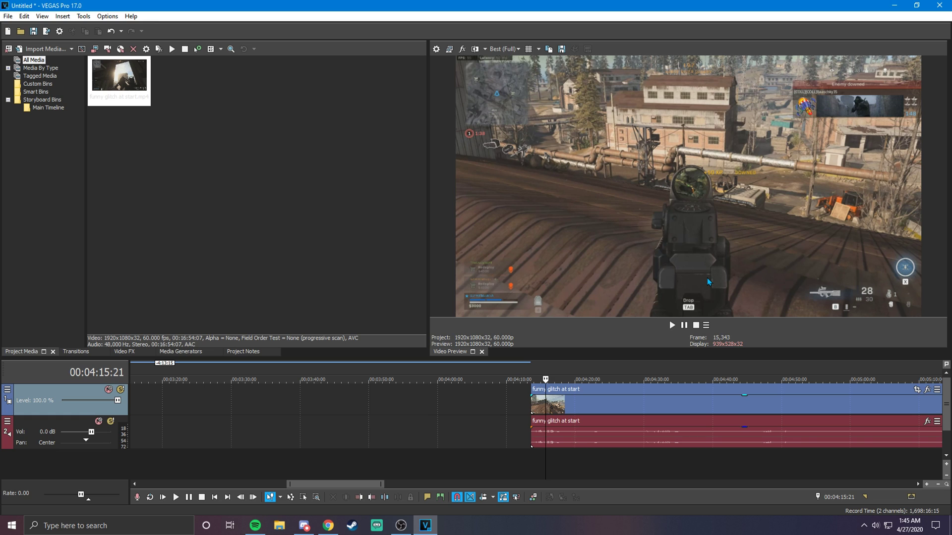
Split the clip at 00:04:15:21 and delete the footage after the glitch.
key("s")
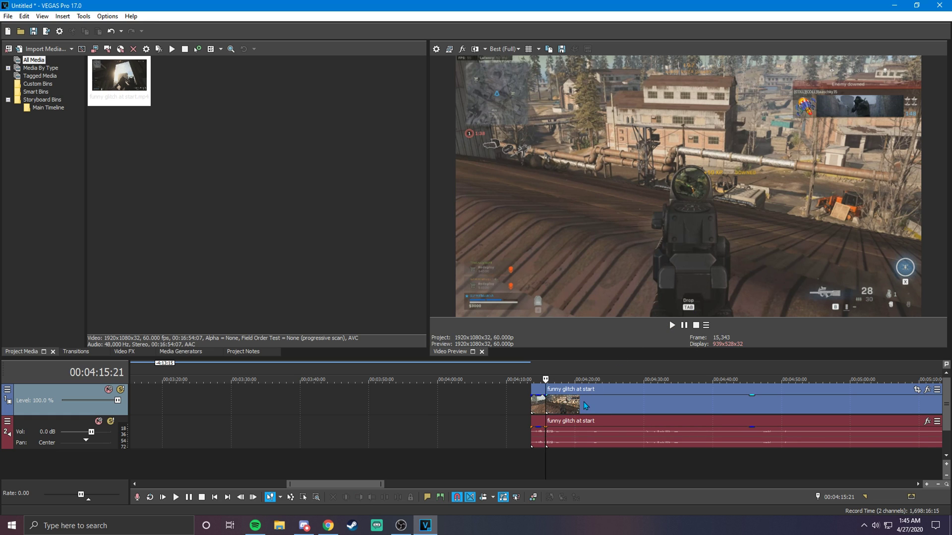
left_click_drag(585, 405, 632, 409)
right_click(633, 395)
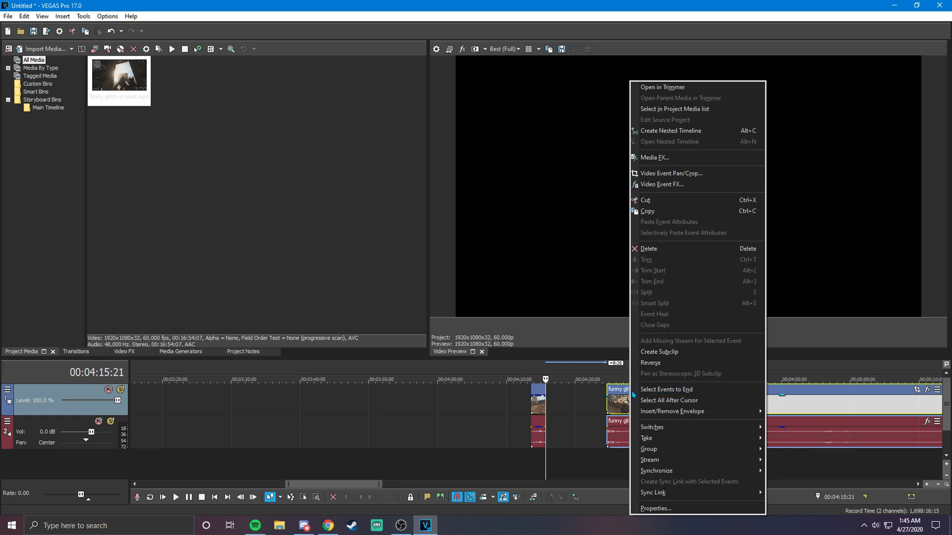
left_click(648, 248)
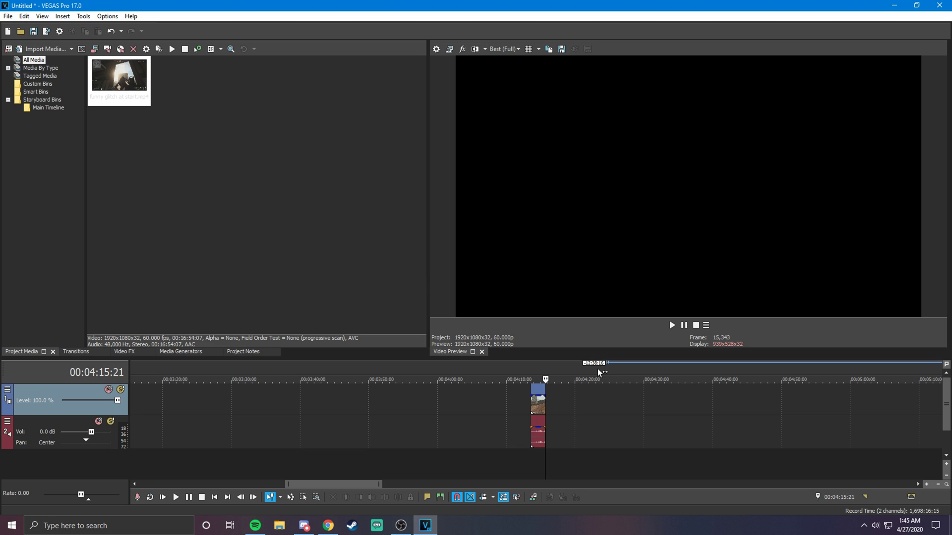
Move the glitch clip from about 1:15 to 00:00:00:00 at the timeline start.
scroll(571, 416, "right", 1)
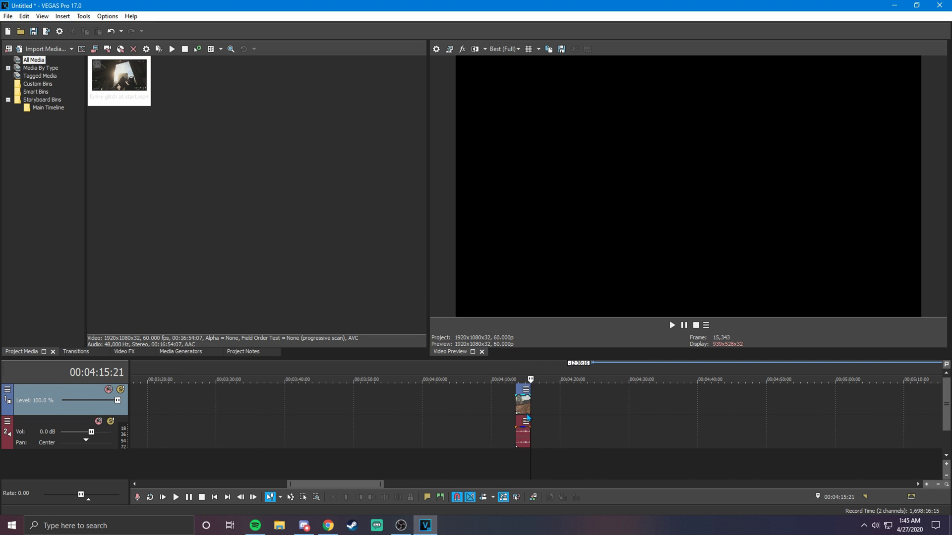
left_click_drag(528, 419, 132, 400)
left_click(133, 401)
scroll(198, 405, "down", 3)
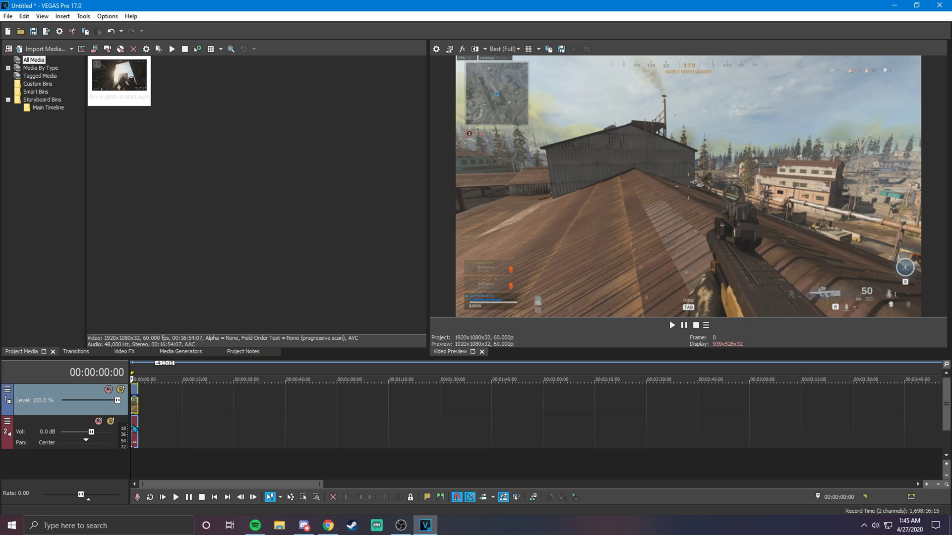
left_click_drag(137, 411, 397, 412)
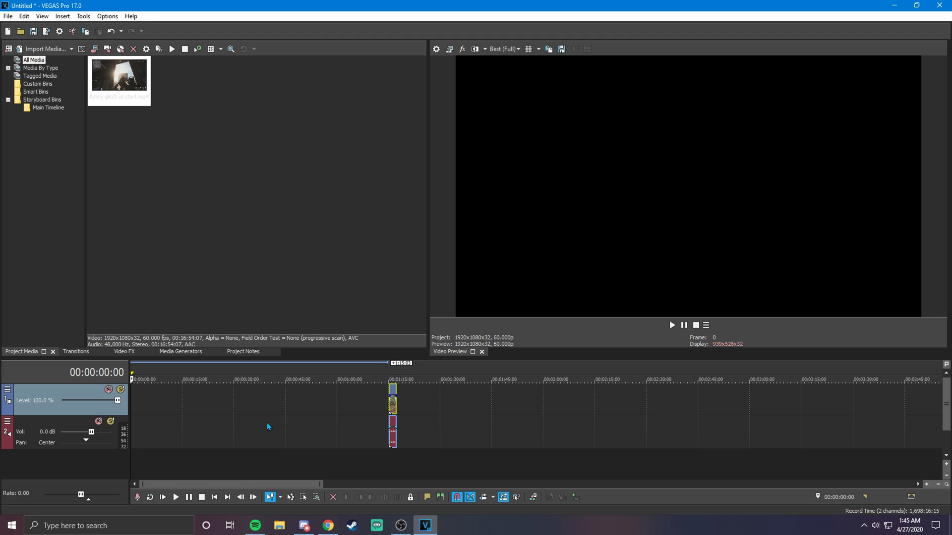
key("space")
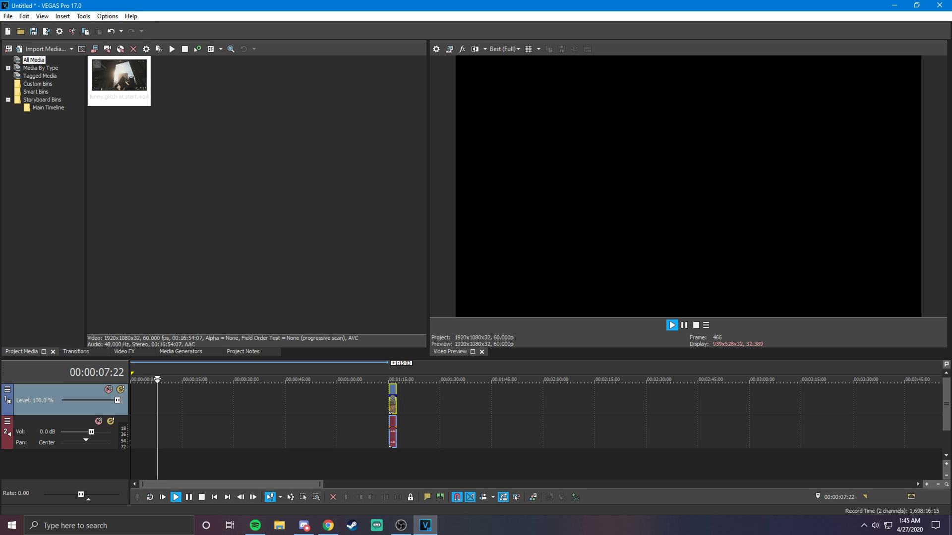
key("space")
left_click(380, 380)
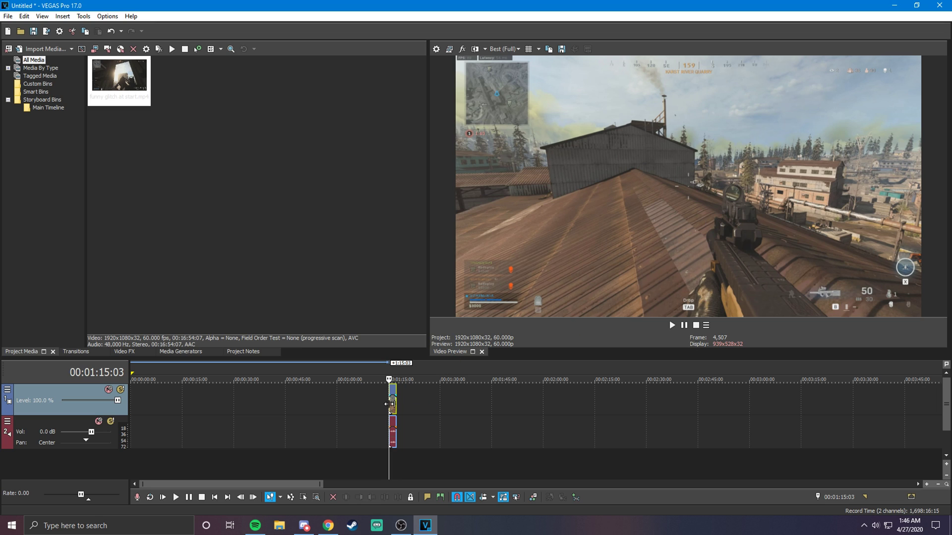
left_click_drag(391, 401, 133, 404)
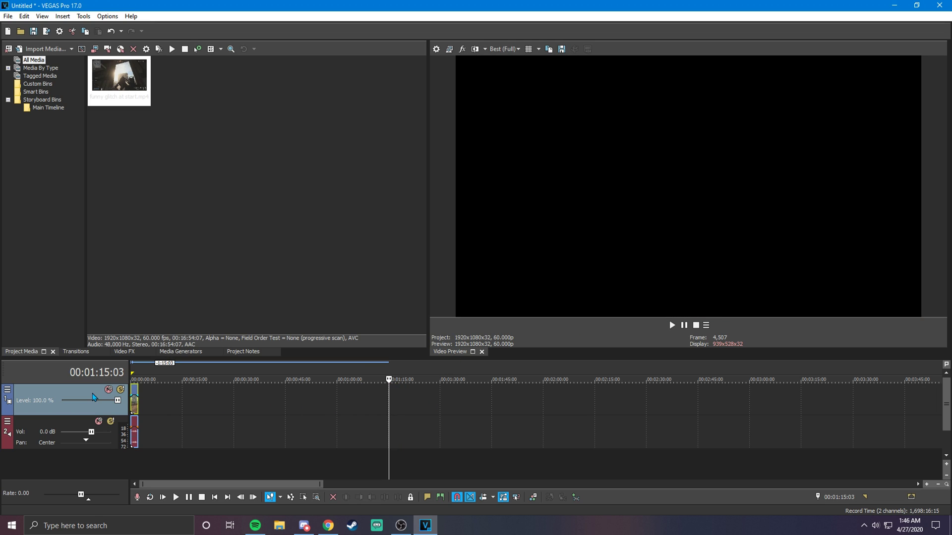
left_click(135, 406)
scroll(194, 422, "up", 3)
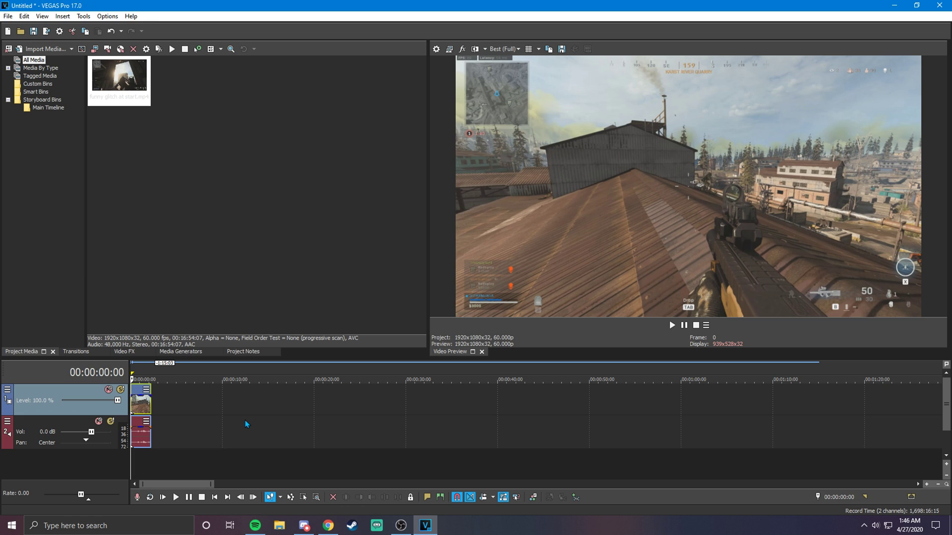
scroll(247, 424, "up", 5)
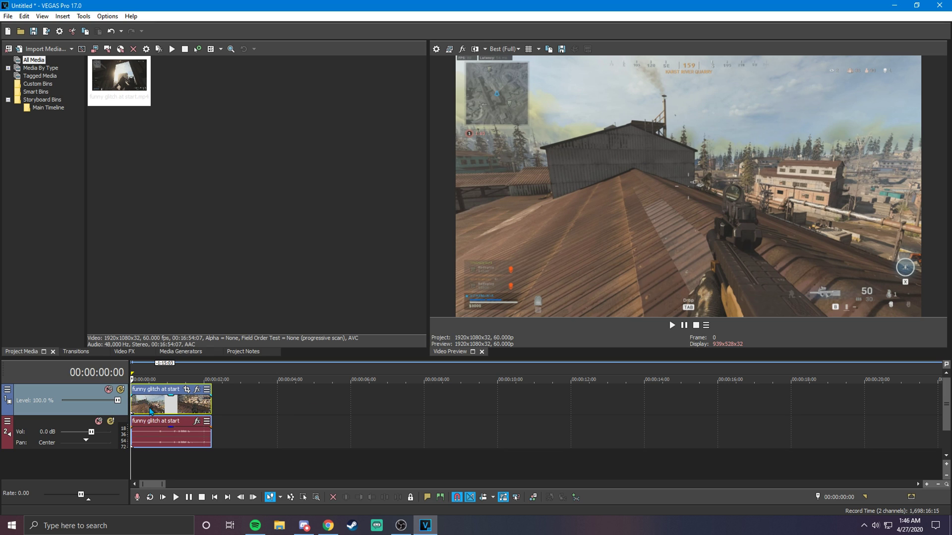
left_click(155, 410)
left_click(186, 412)
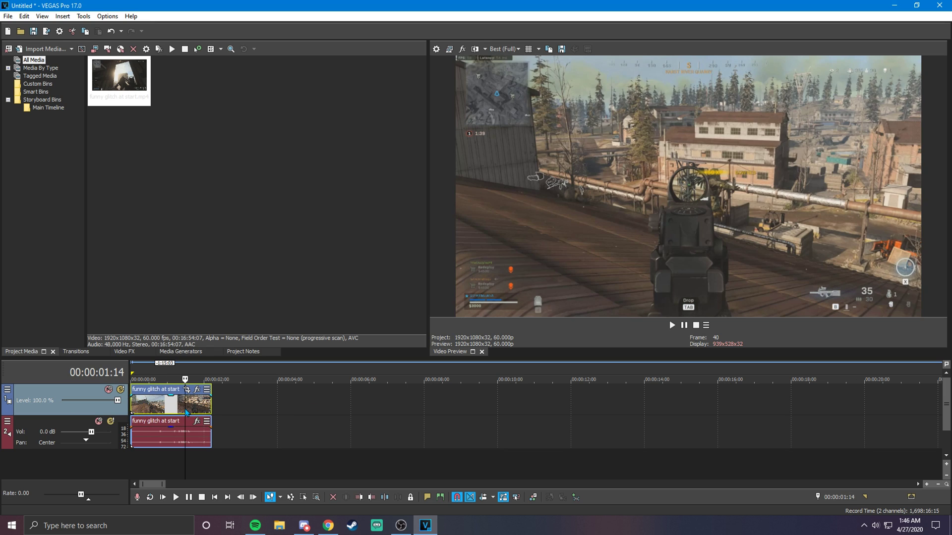
left_click(154, 407)
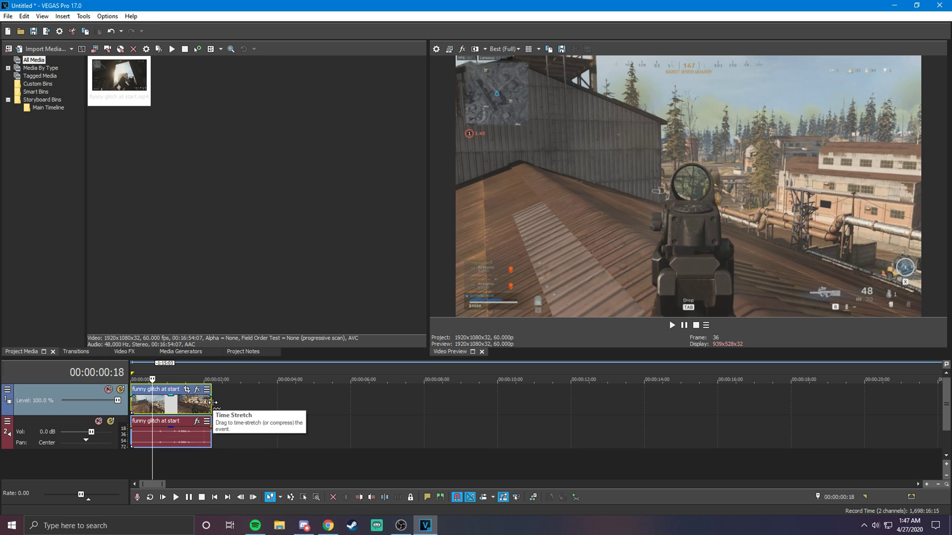
Time-stretch the clip's right edge to 25.0% speed, about 8.7 seconds long.
left_click_drag(212, 402, 550, 412)
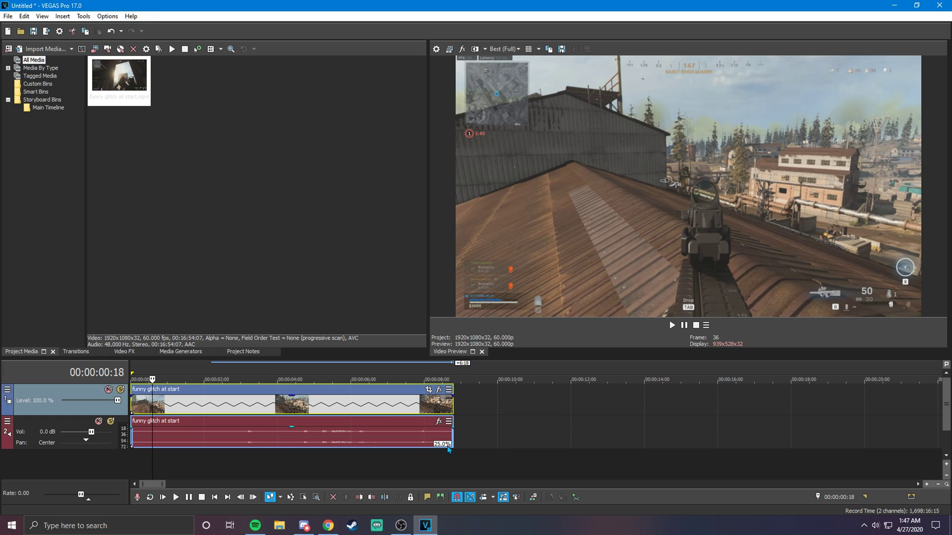
left_click_drag(452, 407, 455, 407)
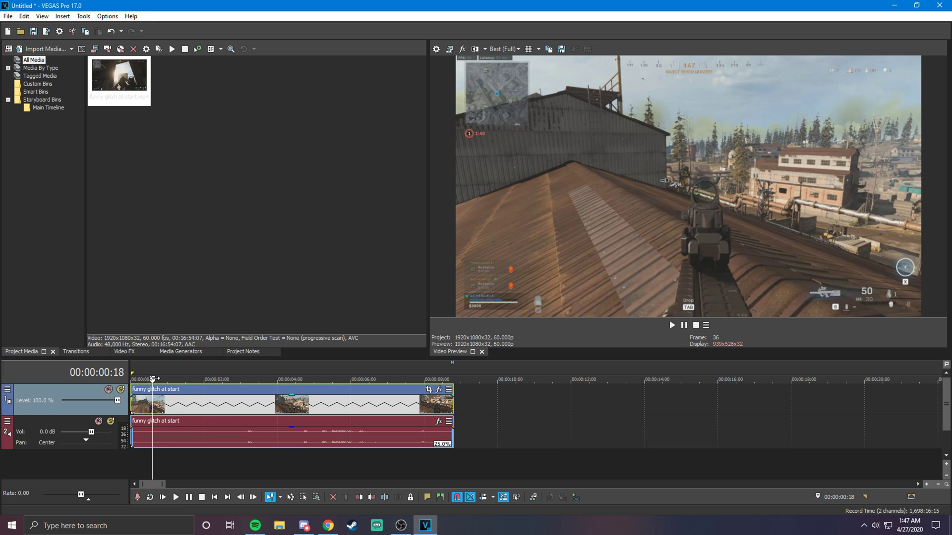
left_click(176, 497)
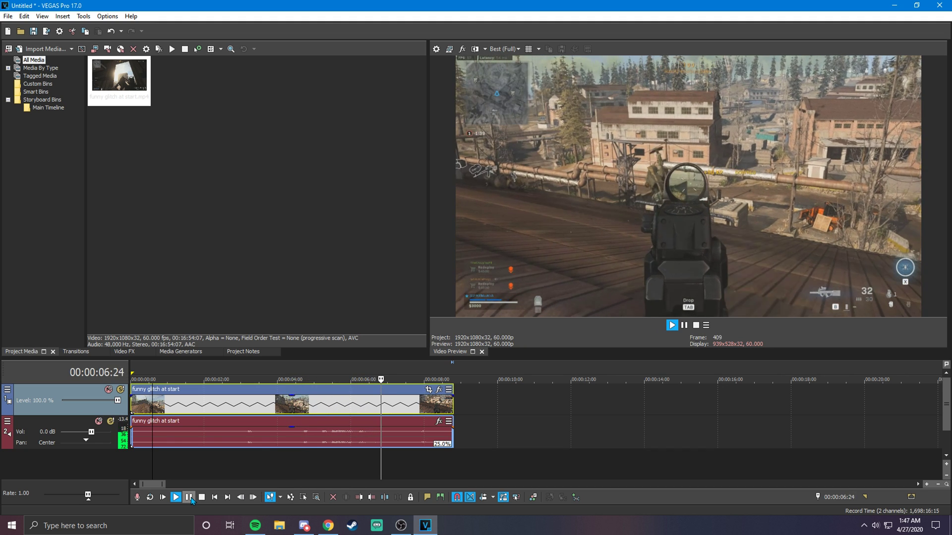
left_click(190, 498)
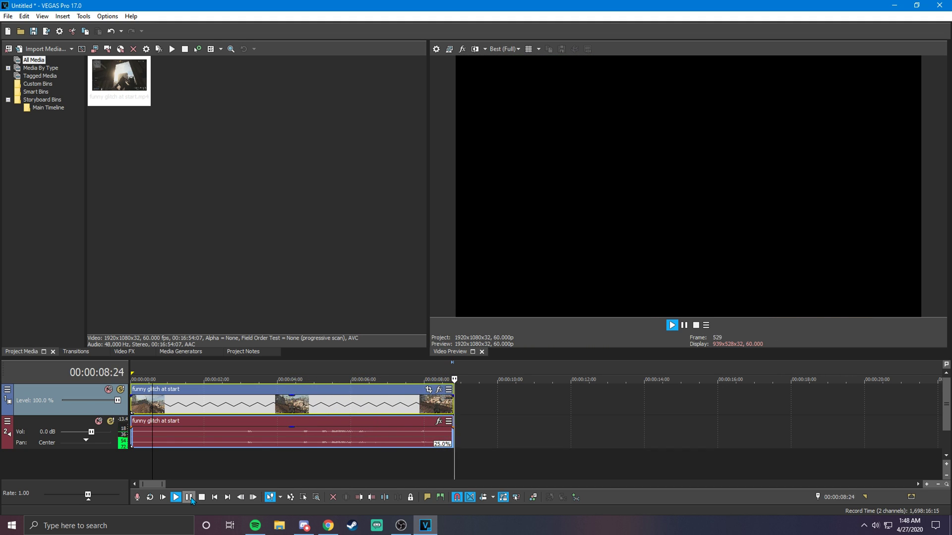
left_click(135, 412)
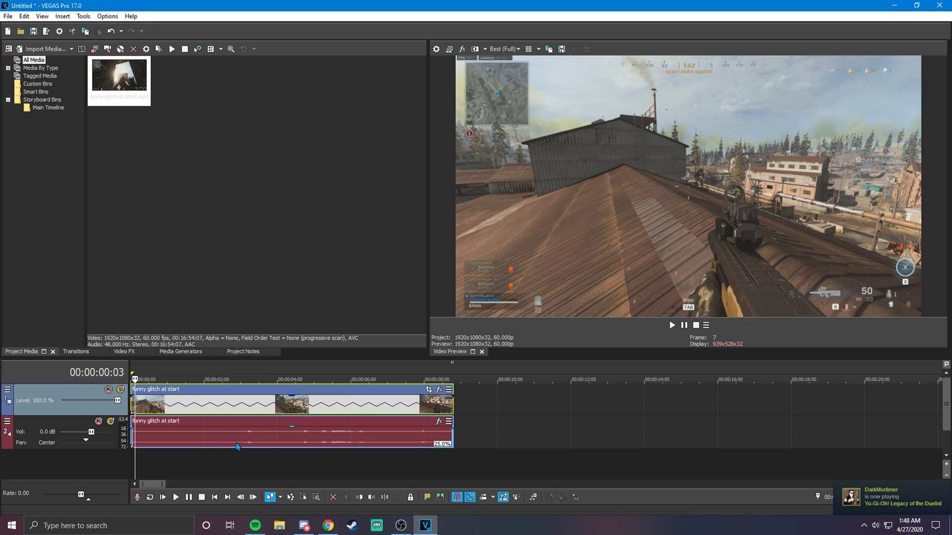
left_click(236, 445)
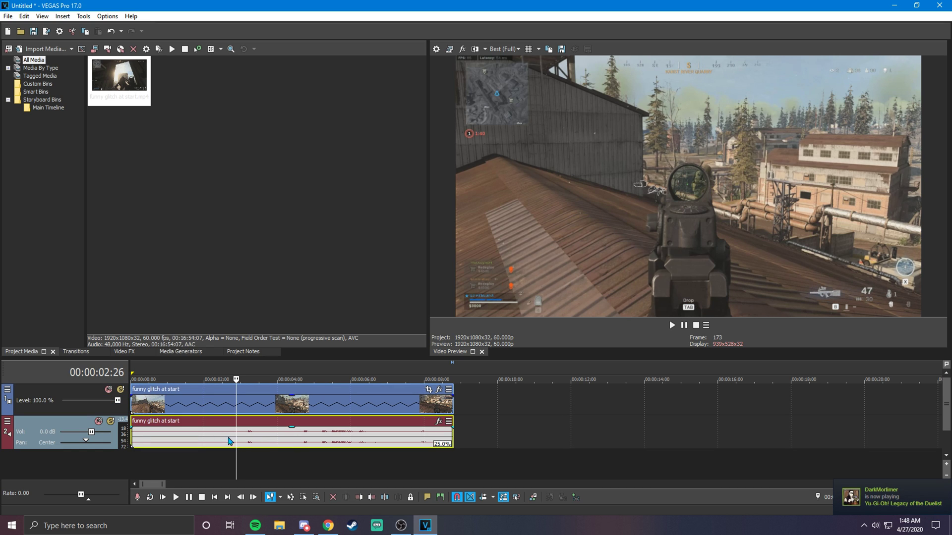
left_click(249, 405)
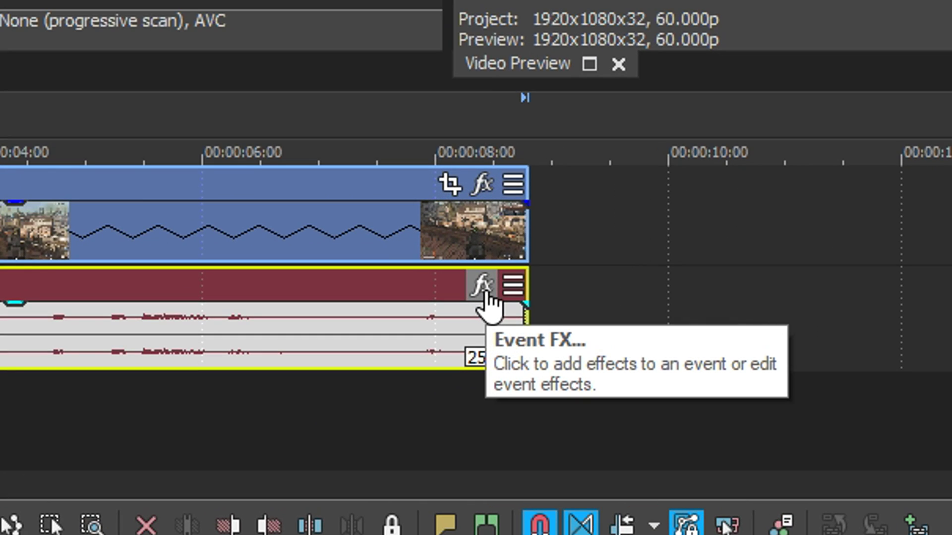
Chain Pitch Shift then Smooth/Enhance on the glitch clip's audio event via the Plug-In Chooser.
left_click(485, 293)
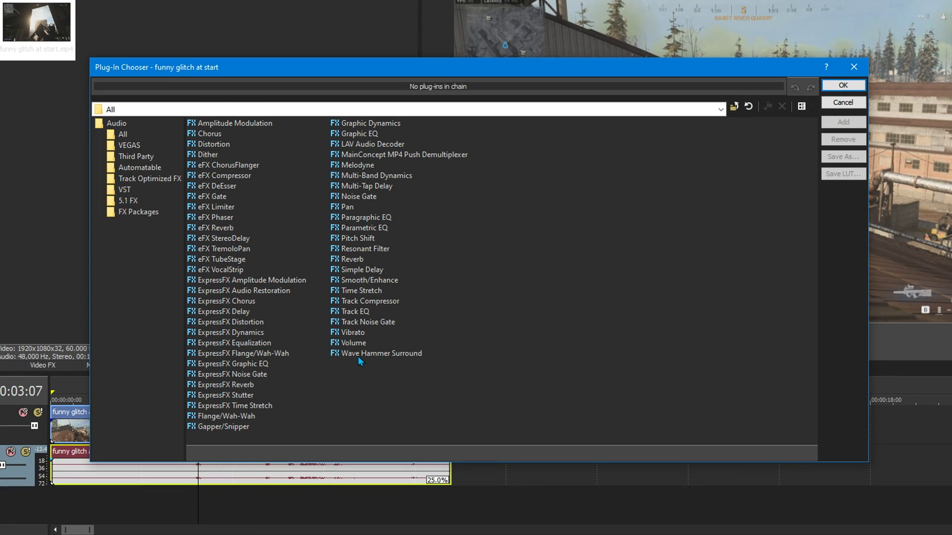
left_click(365, 239)
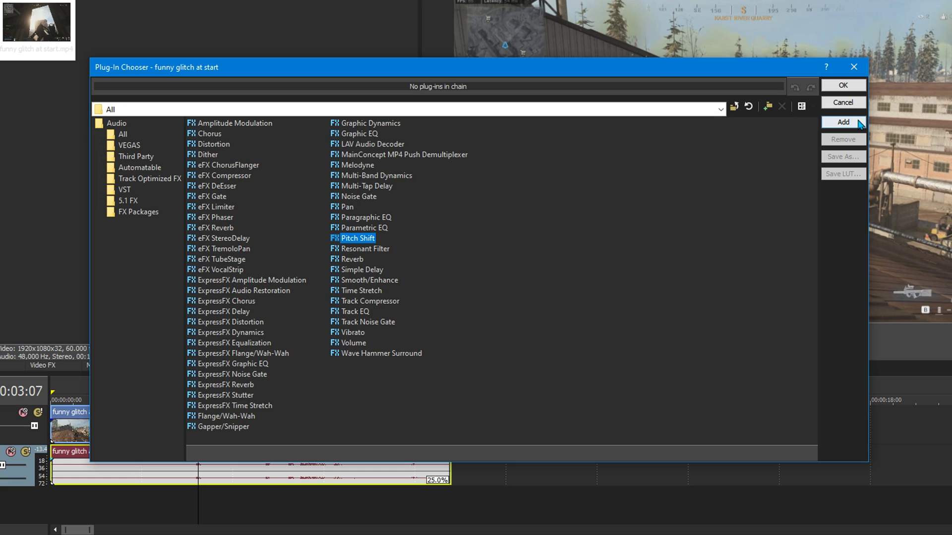
key("Return")
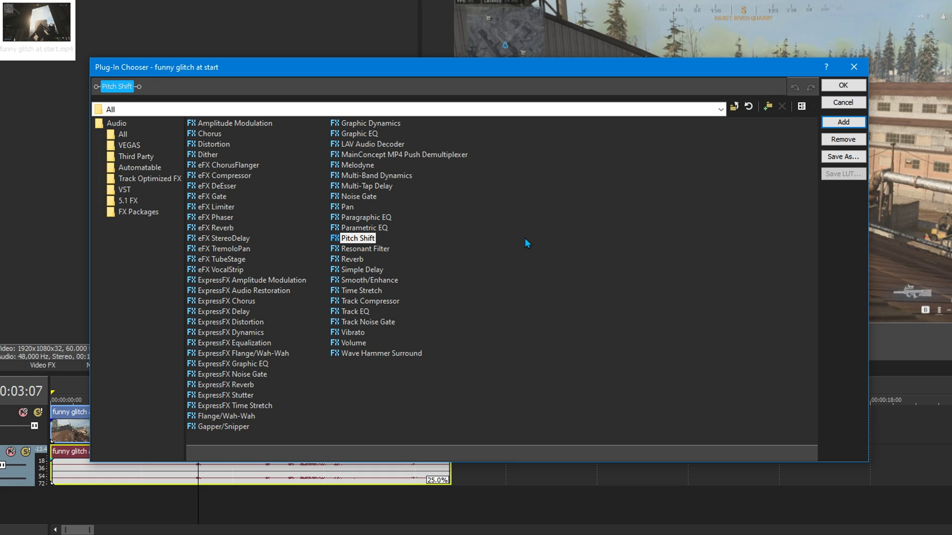
left_click(368, 281)
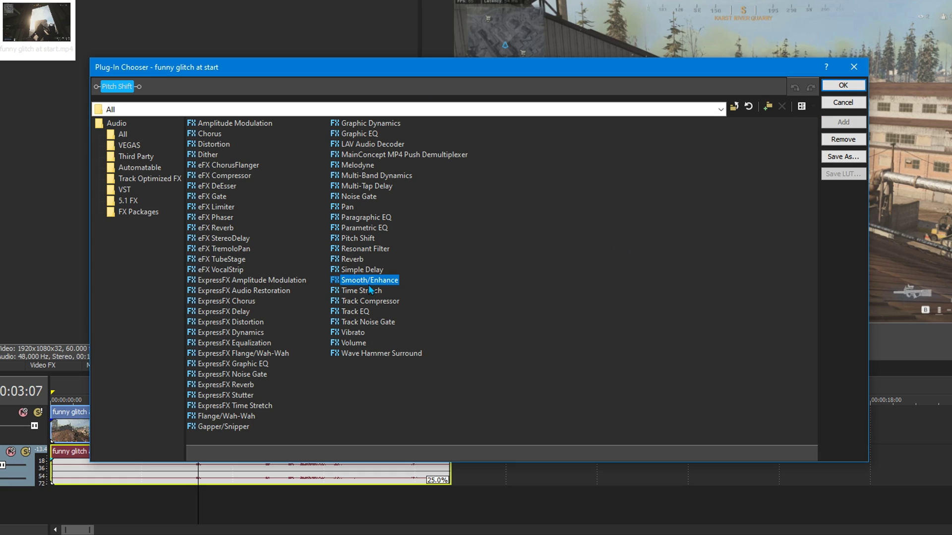
left_click(843, 122)
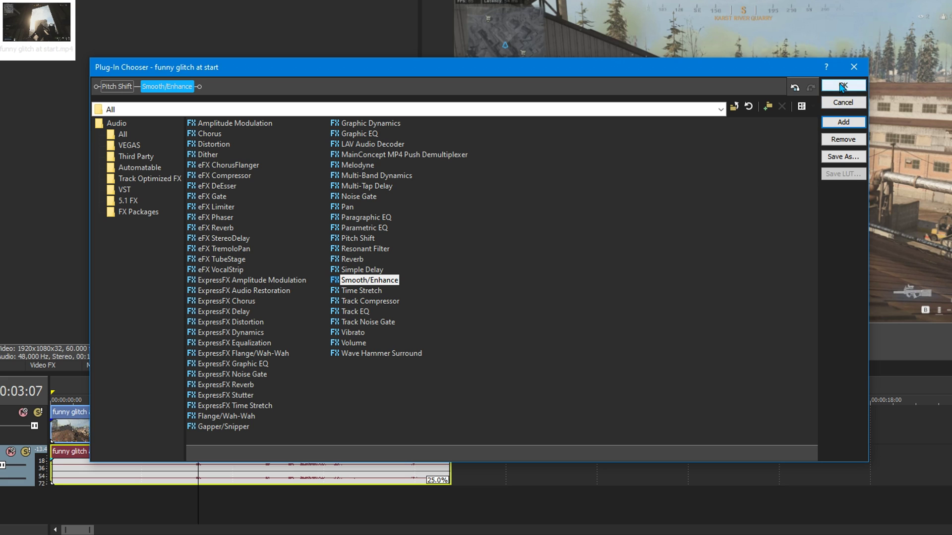
left_click(843, 85)
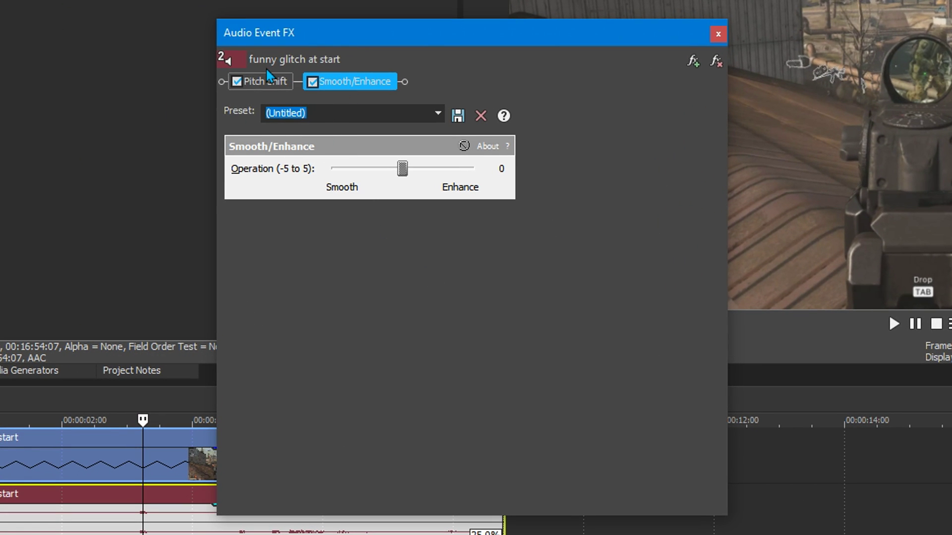
Bypass Smooth/Enhance, lock audio length, and set Pitch Shift mode to A19. Drums (tiny echo).
left_click(262, 82)
left_click(318, 83)
left_click(259, 82)
left_click(341, 79)
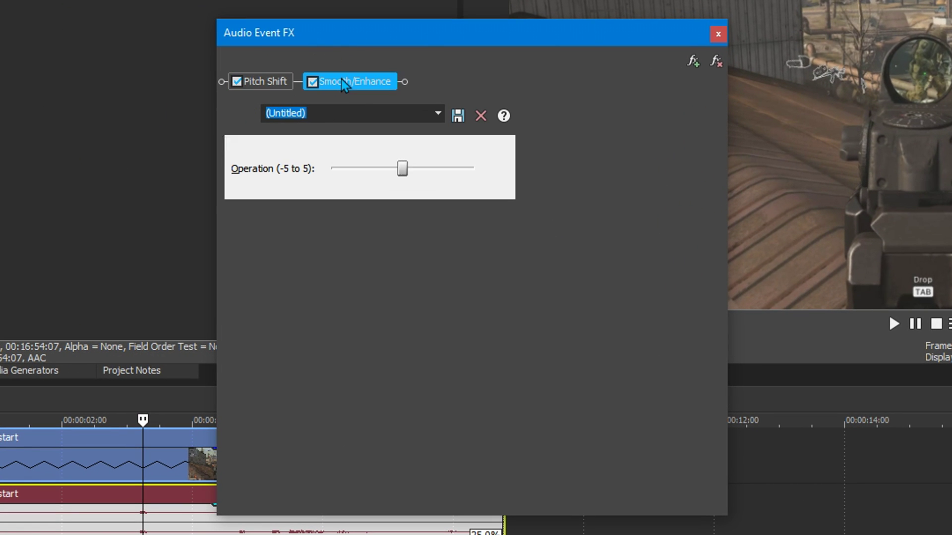
left_click(314, 80)
left_click(262, 83)
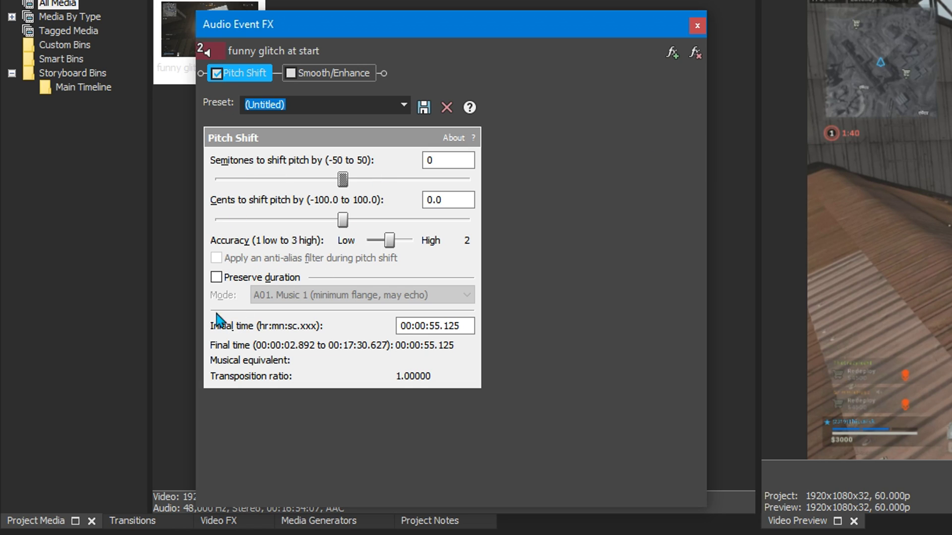
left_click(215, 279)
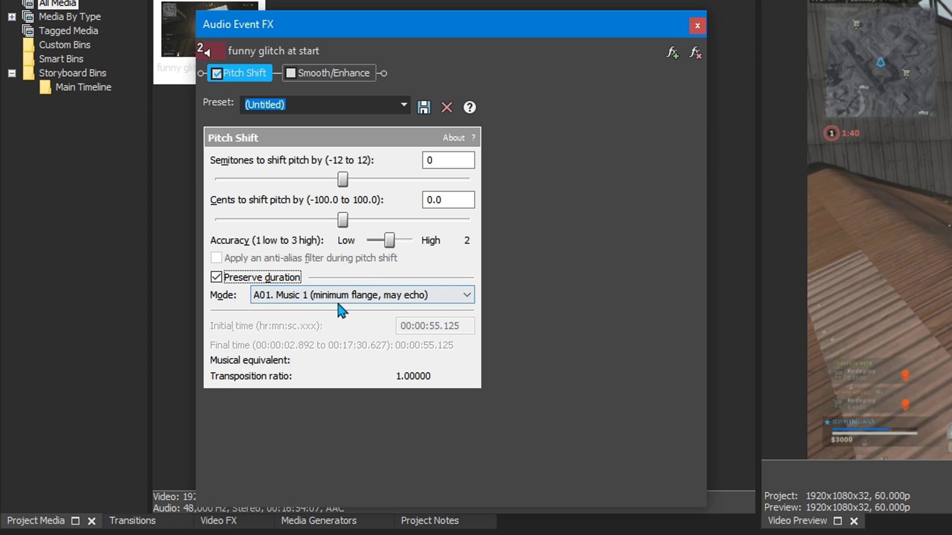
left_click(291, 300)
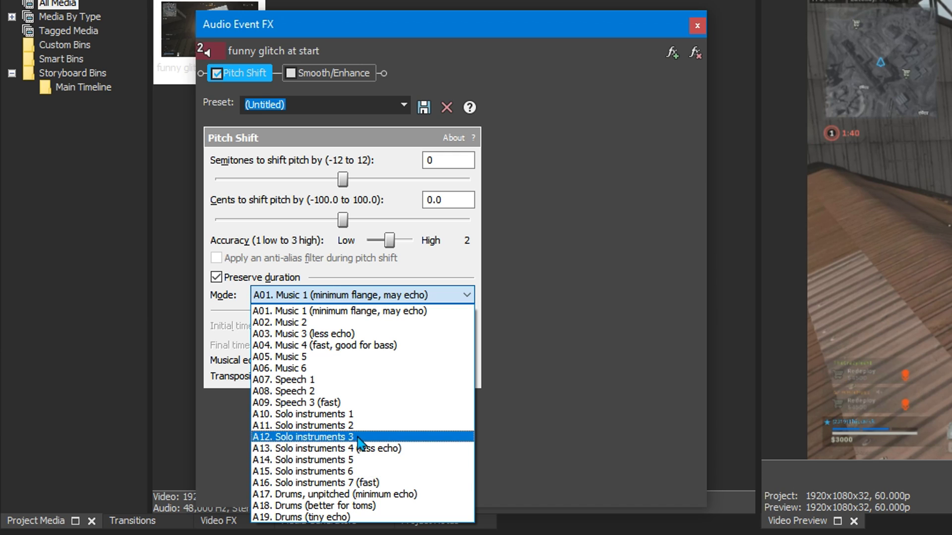
left_click(339, 518)
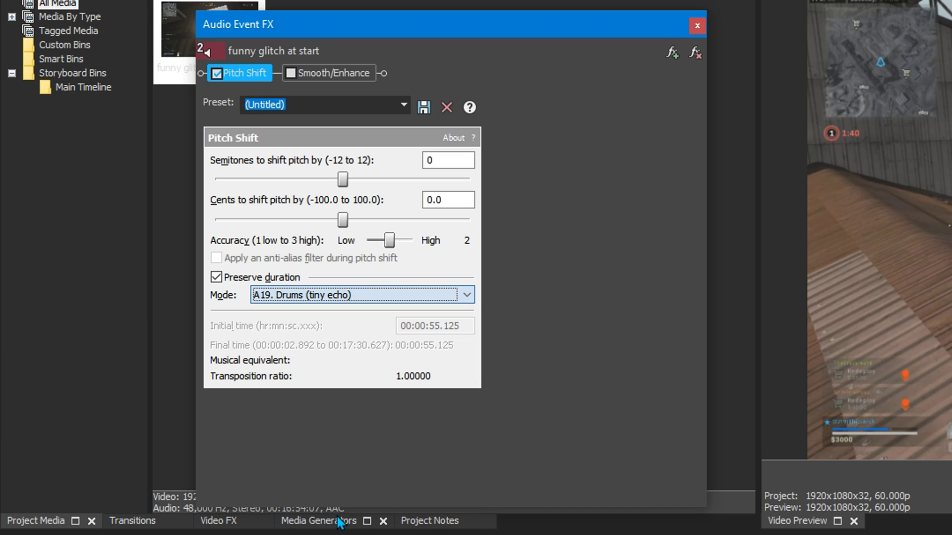
left_click(277, 296)
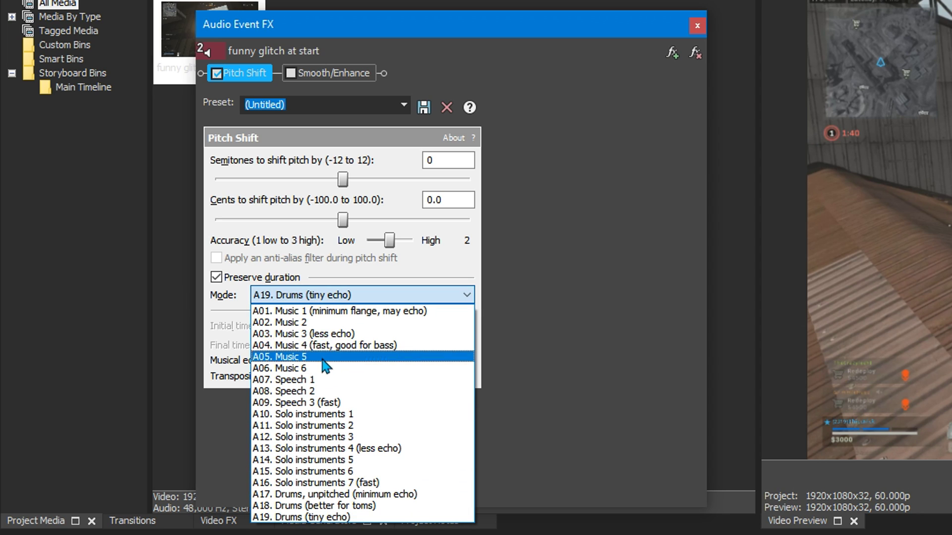
left_click(336, 518)
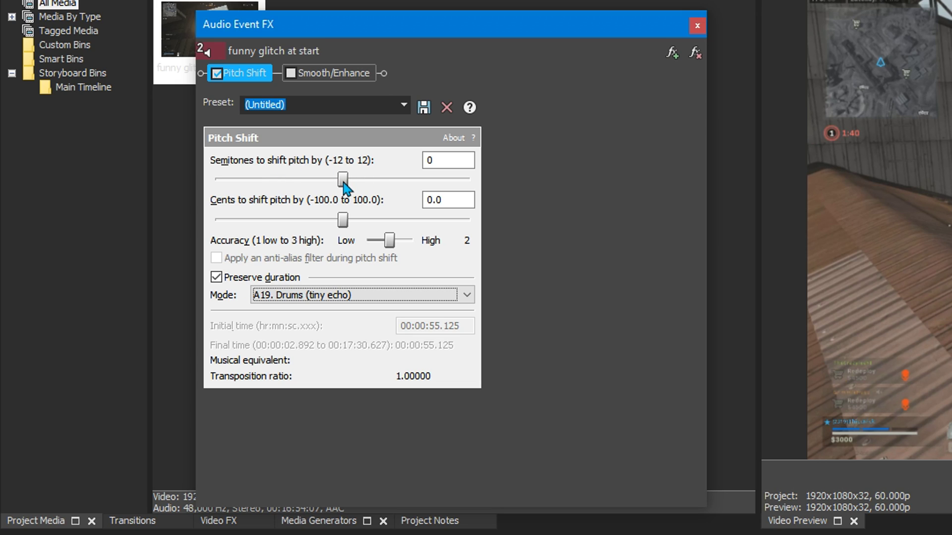
Try Pitch Shift at +5 semitones, then settle on -5 semitones (Down 4th).
left_click_drag(344, 181, 297, 177)
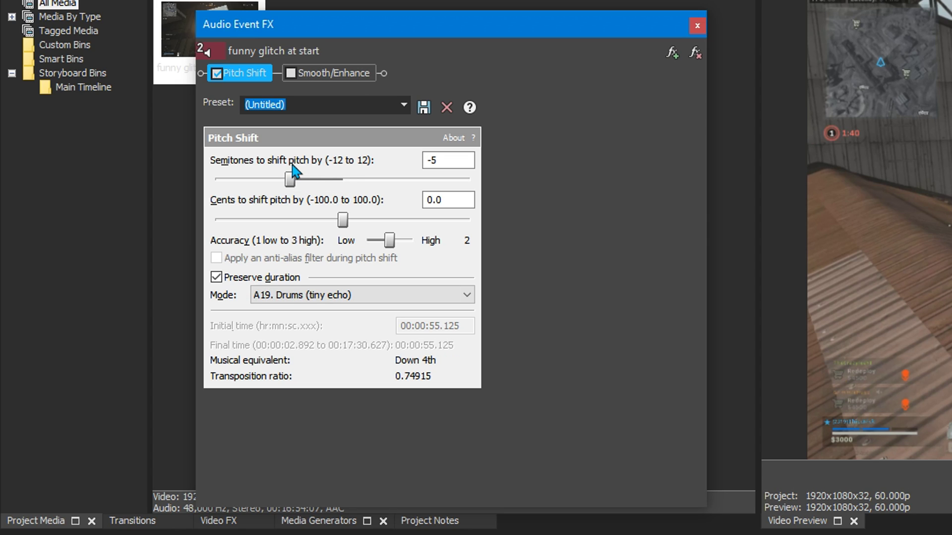
left_click_drag(291, 179, 400, 195)
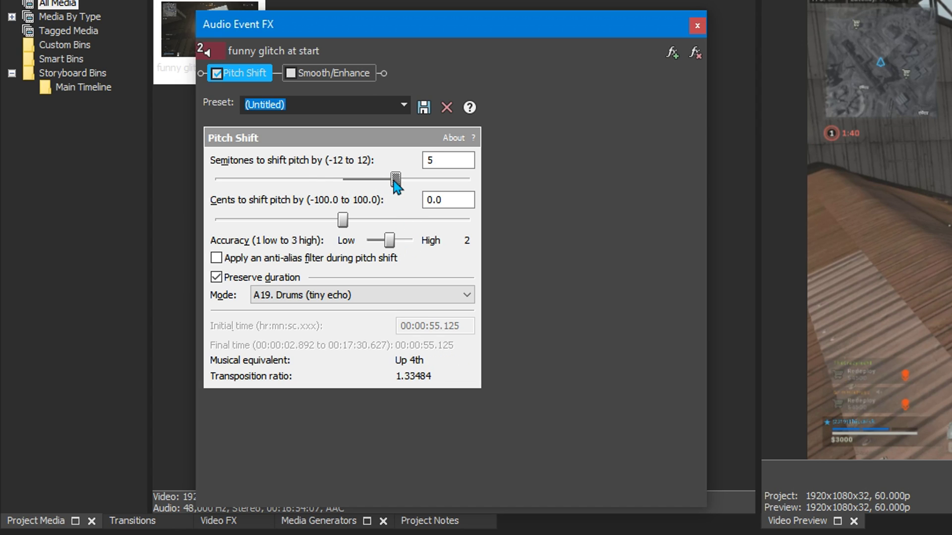
left_click_drag(395, 179, 300, 185)
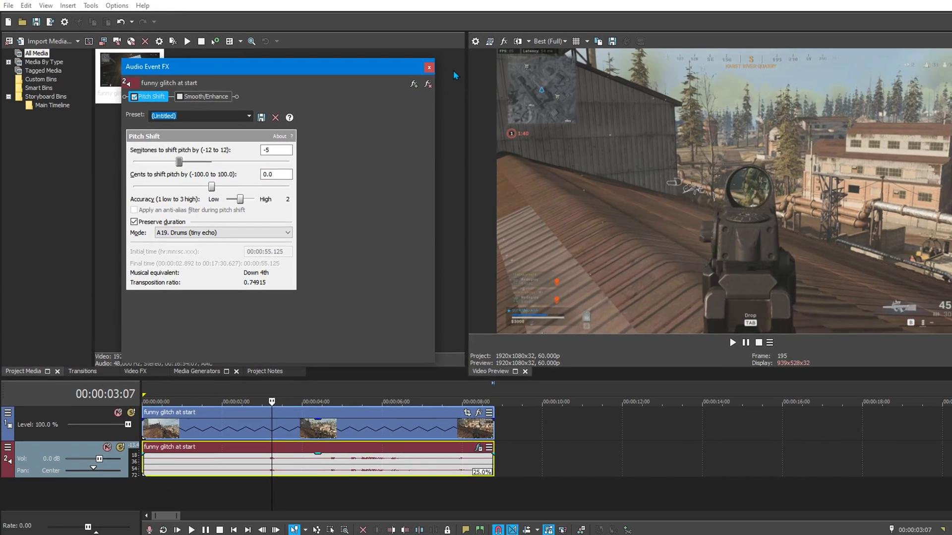
Preview the pitched audio and raise the audio track volume to 3.0 dB.
left_click(429, 67)
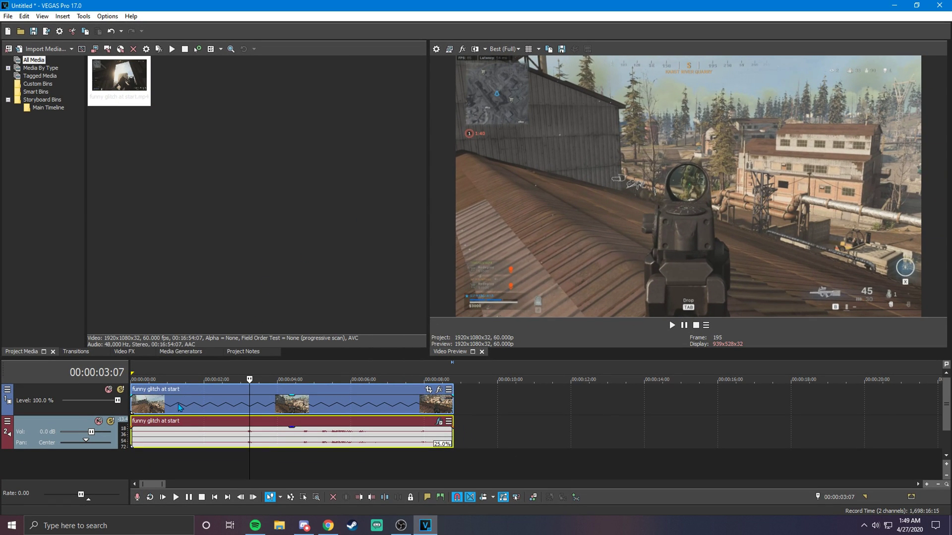
left_click(128, 408)
left_click(134, 410)
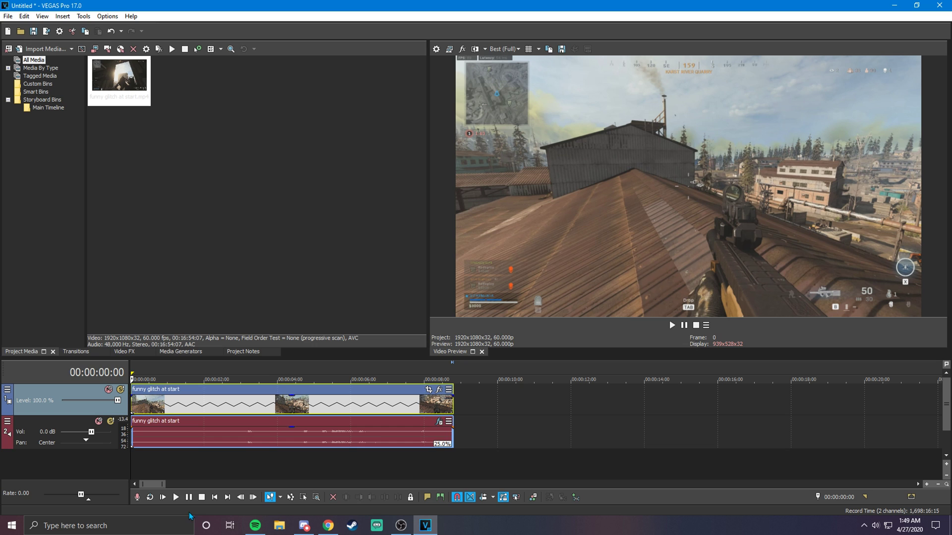
key("space")
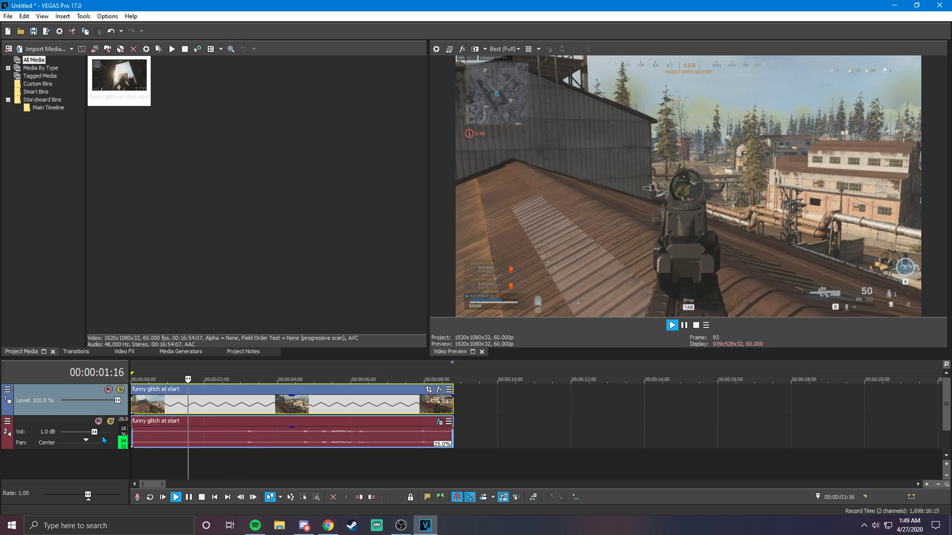
left_click_drag(92, 432, 100, 432)
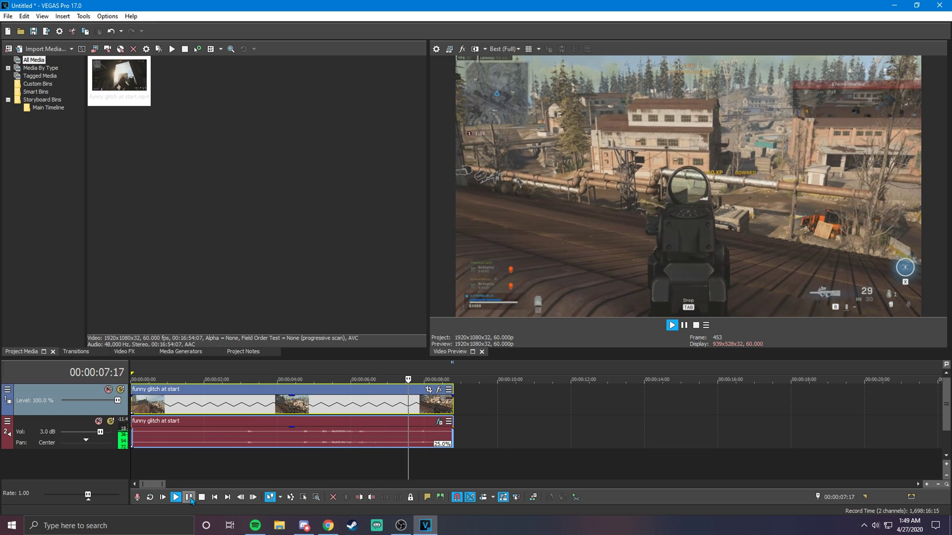
left_click(190, 498)
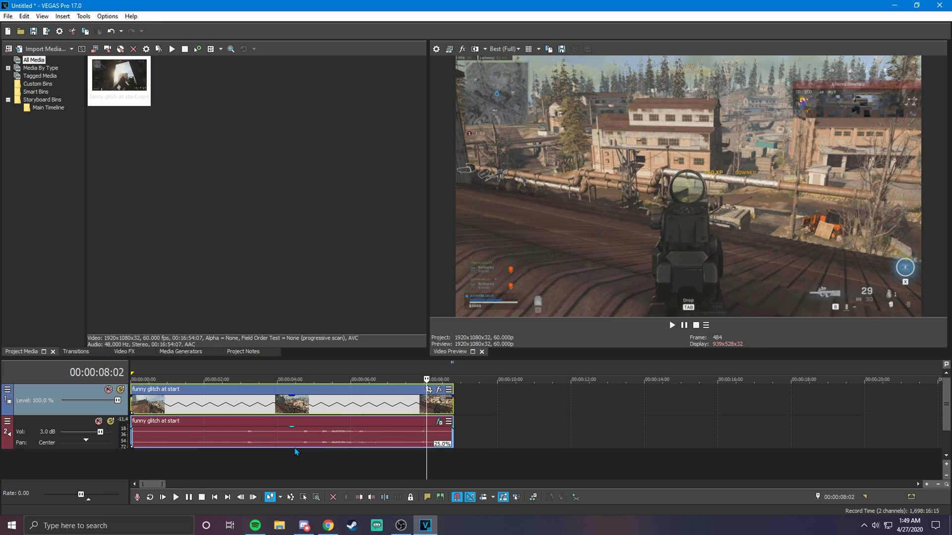
Switch Pitch Shift mode to A03. Music 3 (less echo) and preview it.
left_click(439, 421)
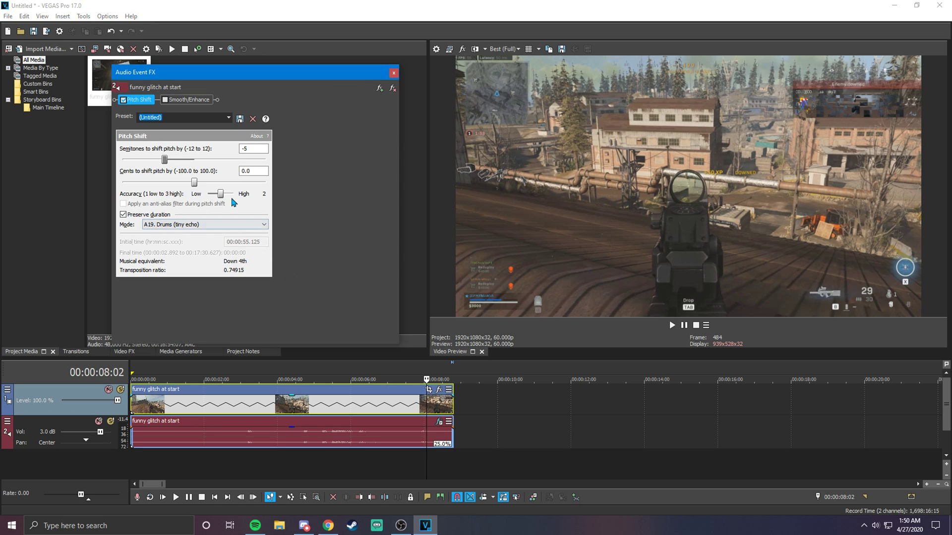
left_click(218, 225)
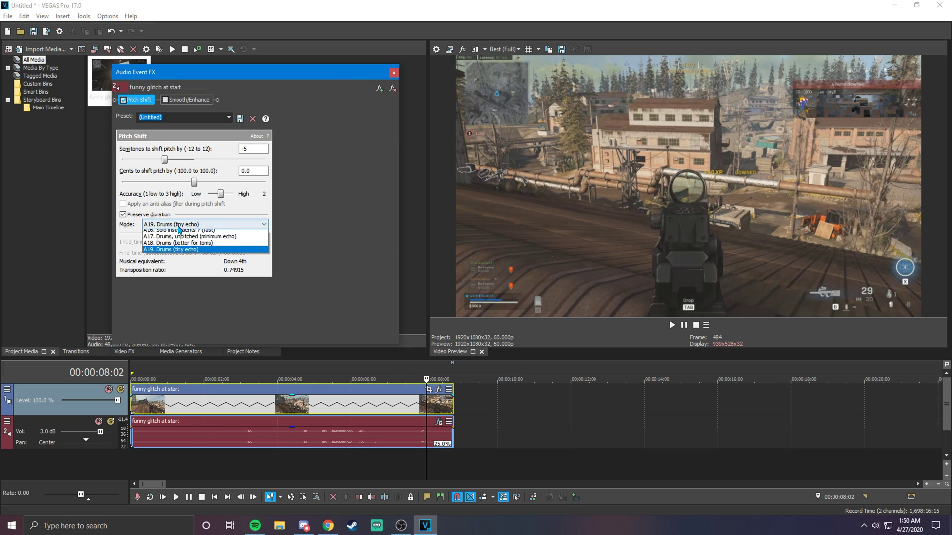
left_click(191, 247)
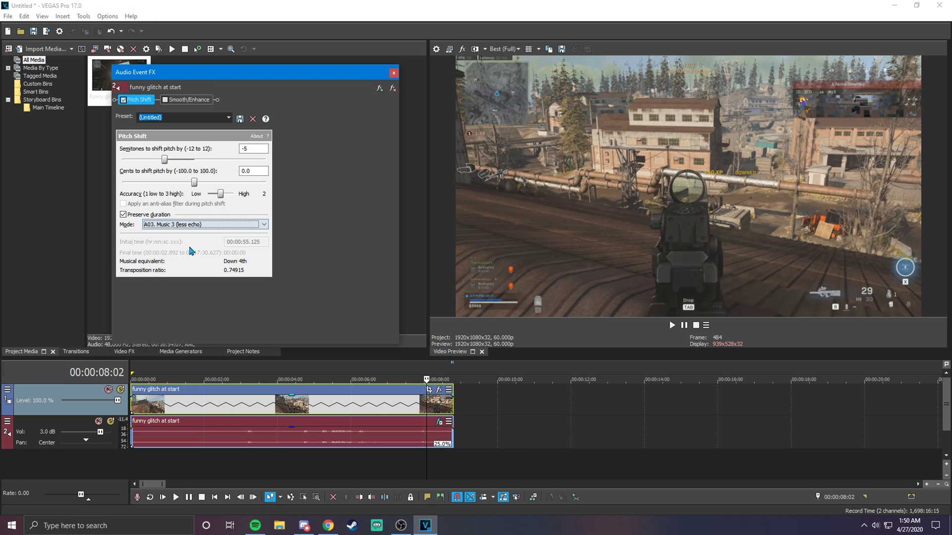
left_click(393, 74)
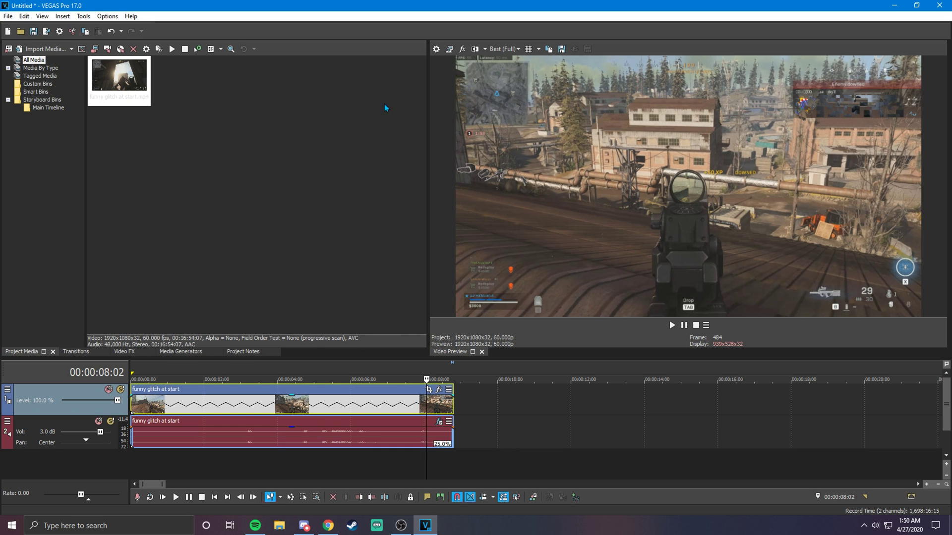
left_click(295, 427)
left_click(190, 498)
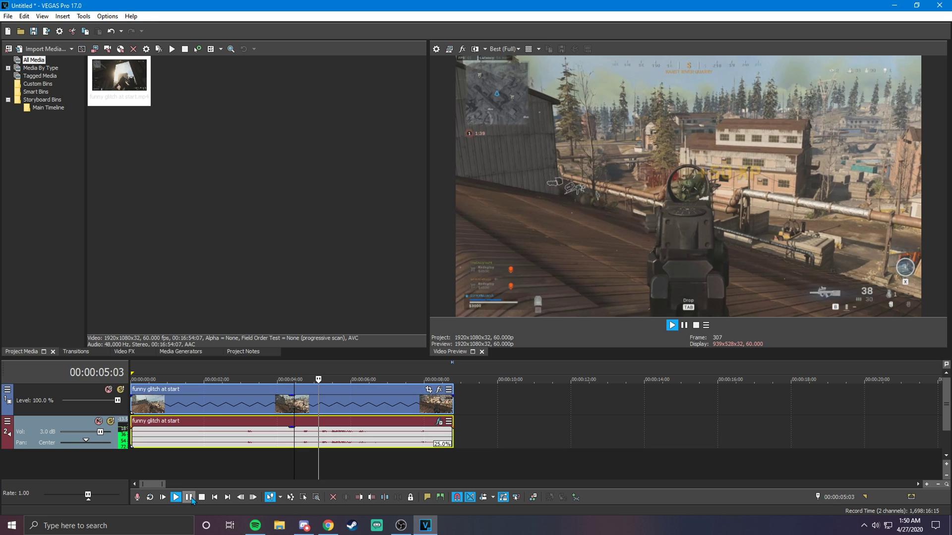
left_click(190, 499)
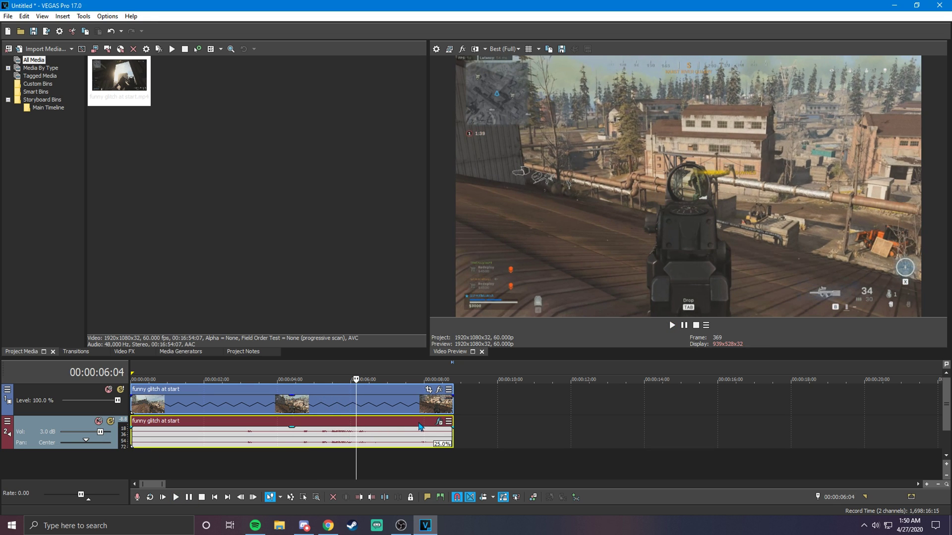
Switch Pitch Shift mode to A13. Solo instruments 4 (less echo) and preview it.
left_click(439, 421)
left_click(222, 224)
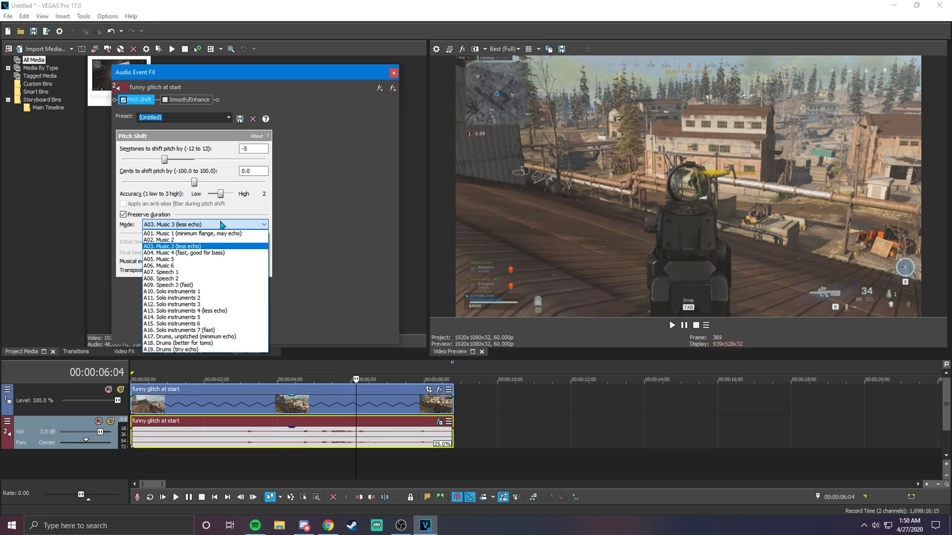
left_click(223, 312)
left_click(393, 73)
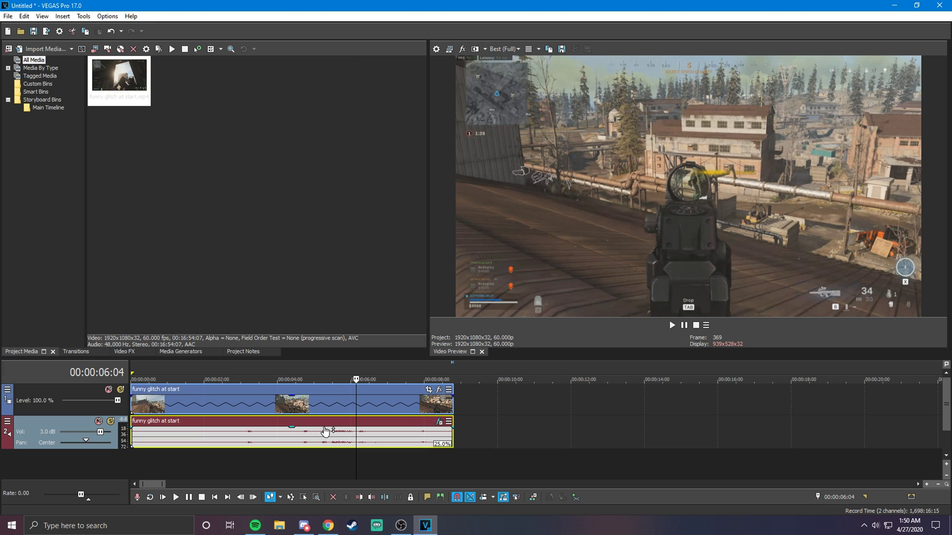
left_click(252, 411)
left_click(193, 501)
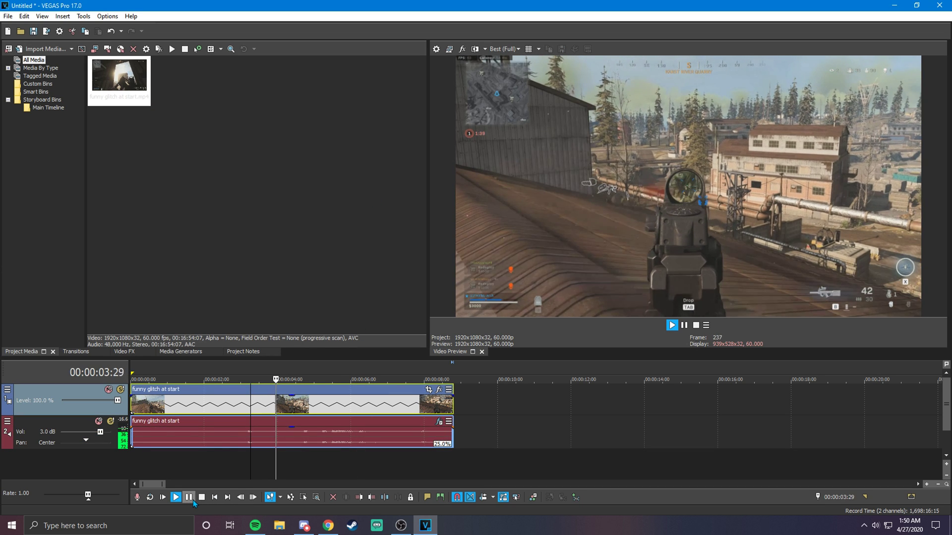
left_click(189, 497)
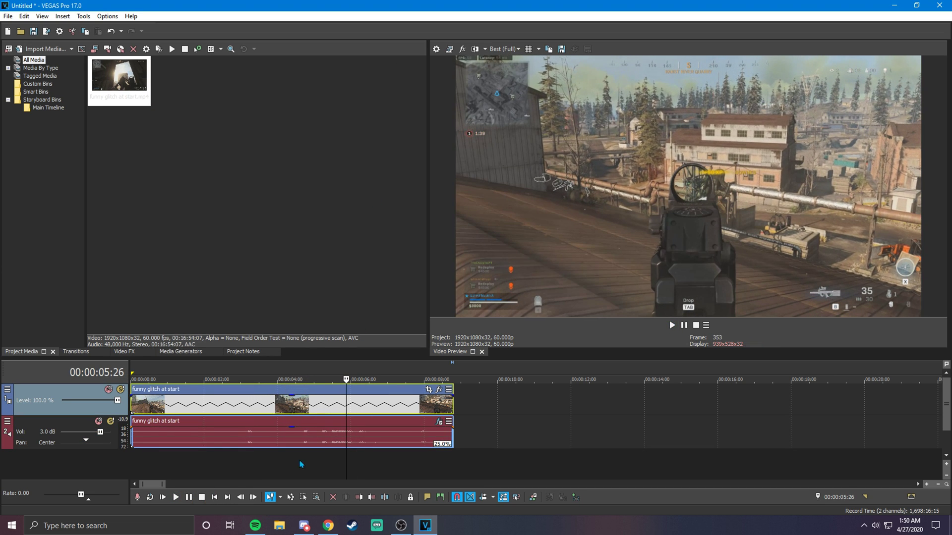
Choose mode A17. Drums, unpitched (minimum echo), preview it, then bring up Smooth/Enhance settings.
left_click(439, 422)
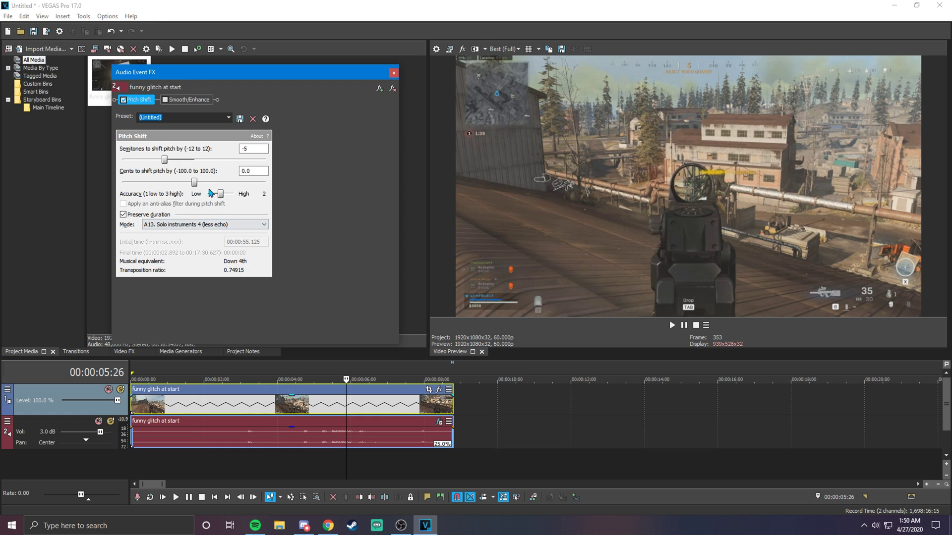
left_click(204, 224)
left_click(198, 341)
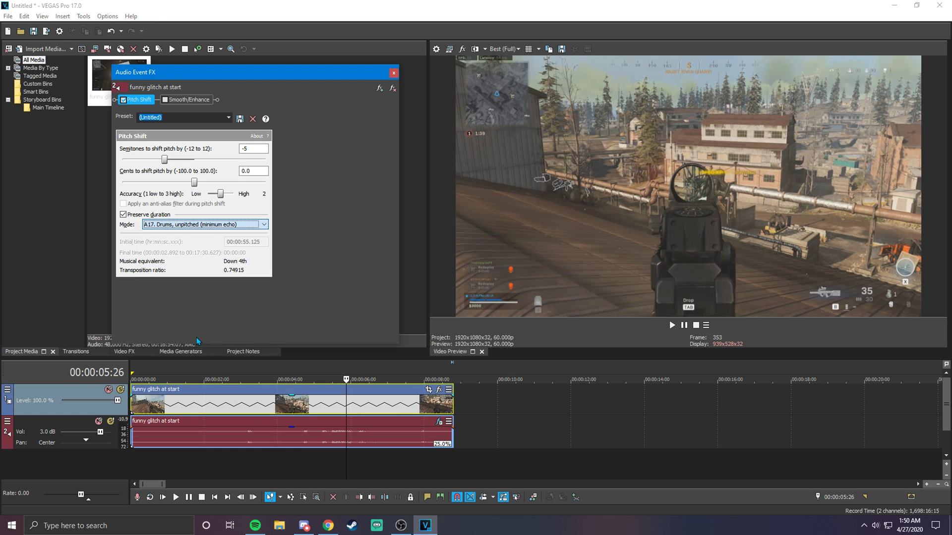
left_click(394, 73)
left_click(260, 412)
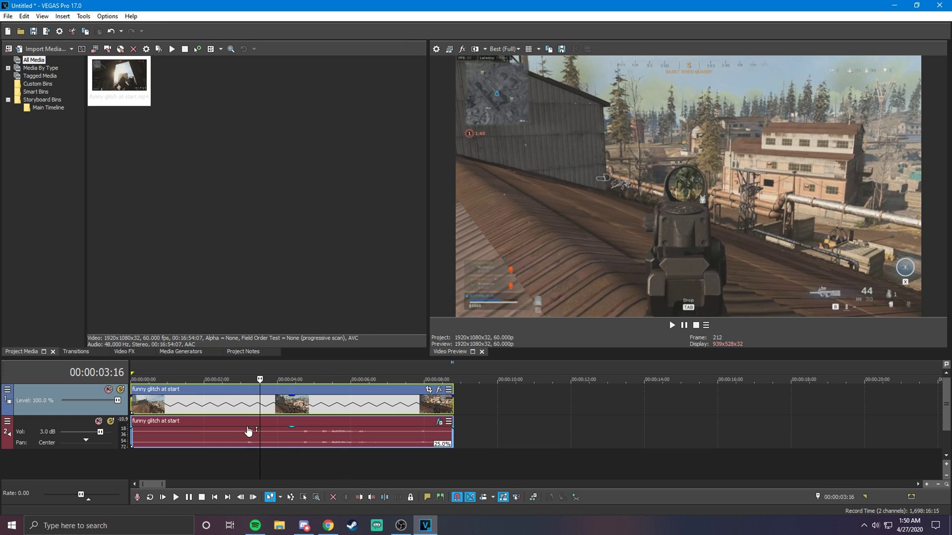
left_click(189, 497)
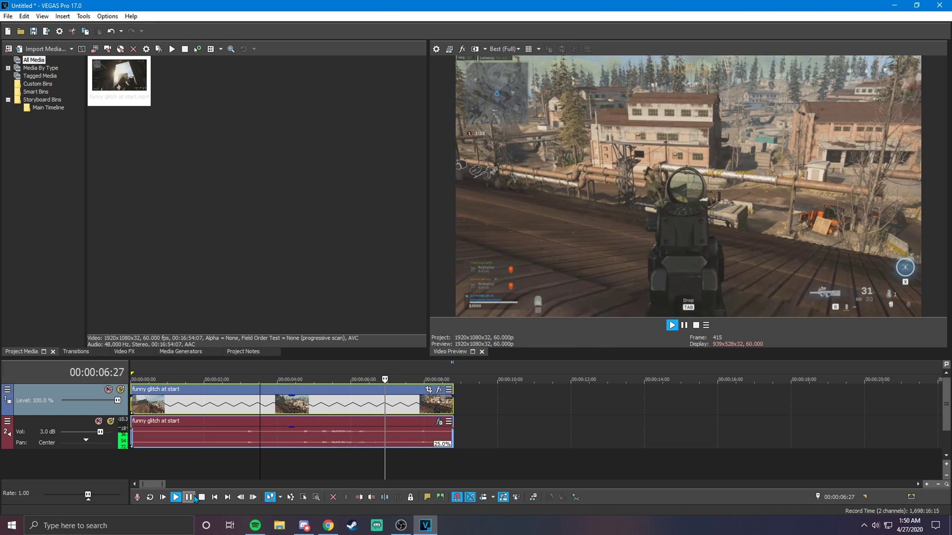
left_click(189, 497)
left_click(441, 425)
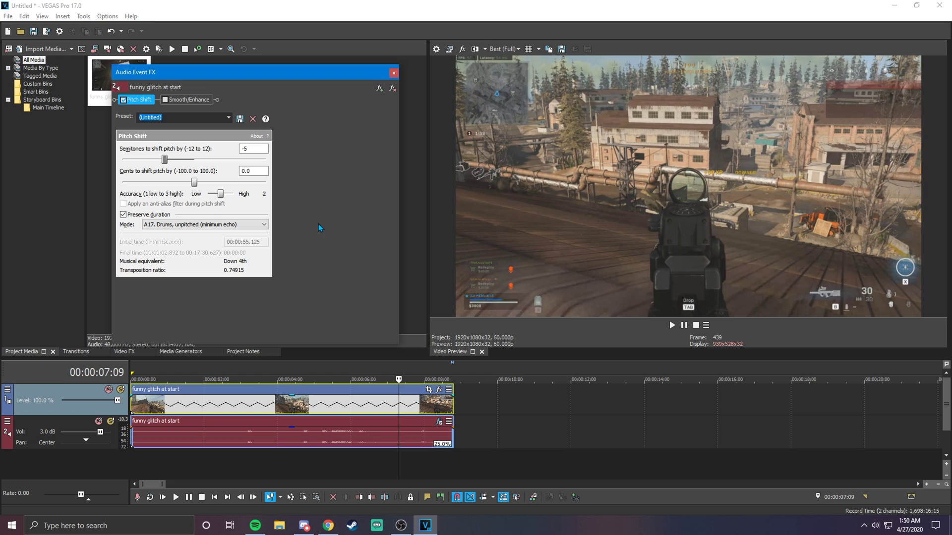
left_click(200, 101)
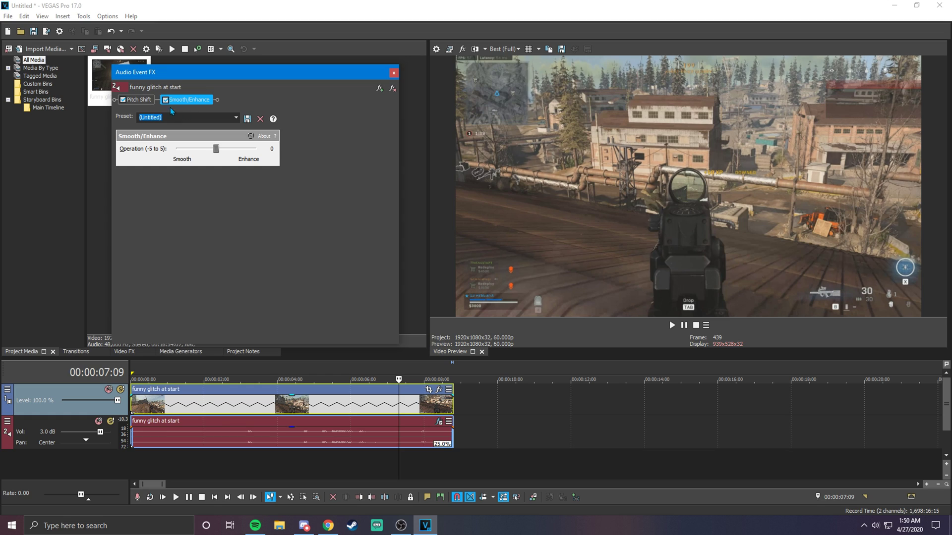
Set Smooth/Enhance Operation to -3, preview the smoothed audio, and return to Pitch Shift settings.
left_click_drag(216, 150, 197, 147)
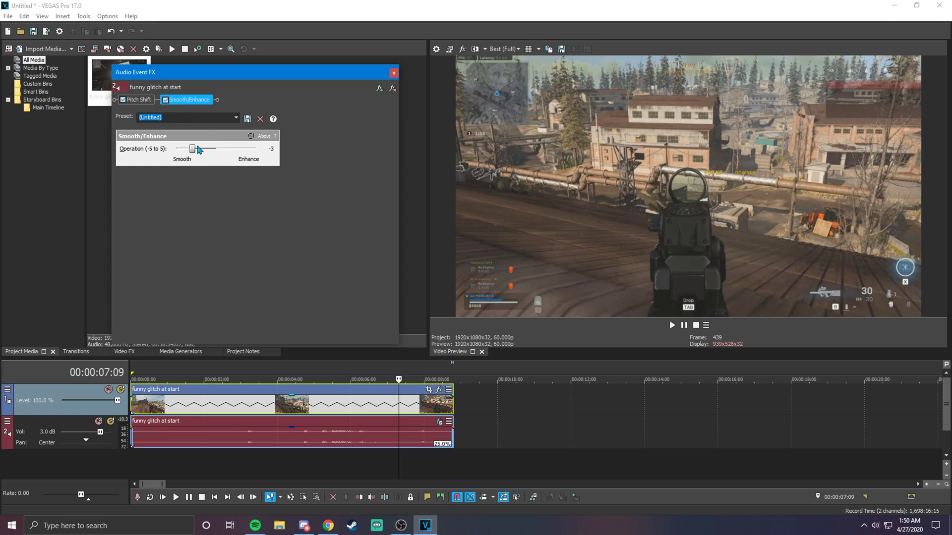
left_click(394, 73)
left_click(195, 406)
key("space")
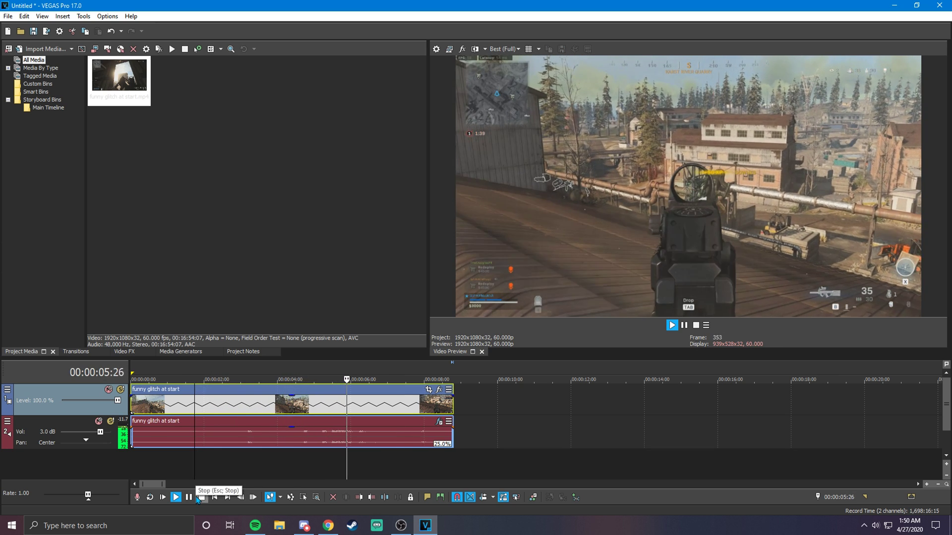
left_click(202, 498)
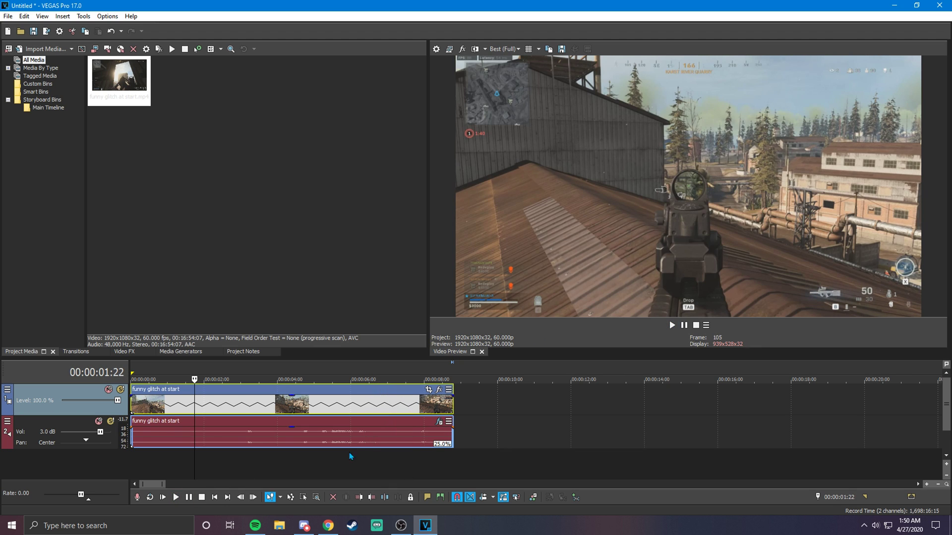
left_click(440, 422)
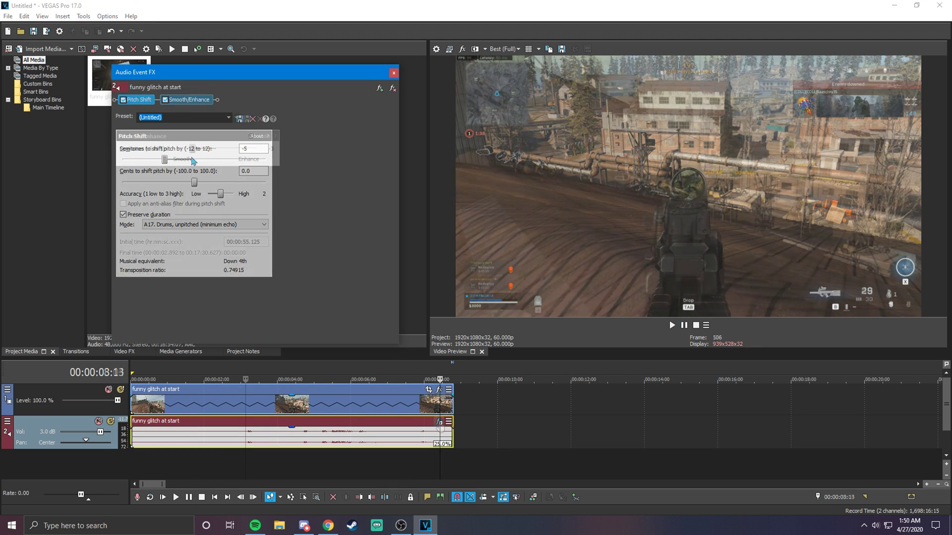
left_click(167, 101)
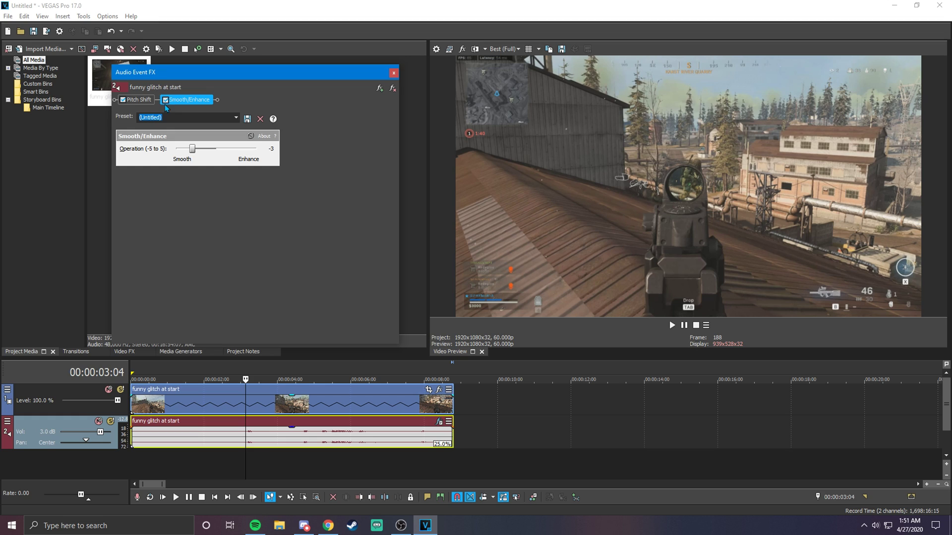
left_click(145, 102)
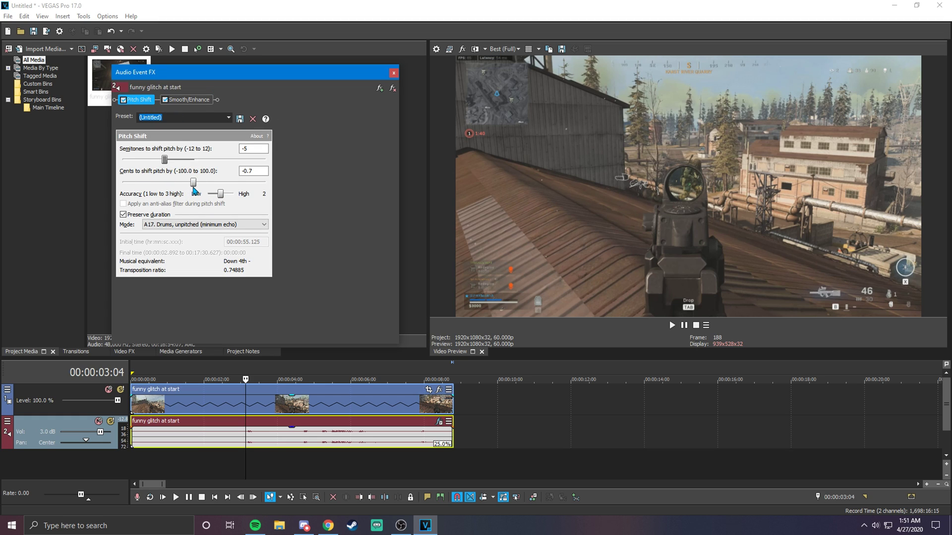
Lower Pitch Shift cents to about -77 and preview the deeper audio.
left_click_drag(194, 187, 145, 184)
left_click(394, 72)
left_click(214, 402)
left_click(182, 497)
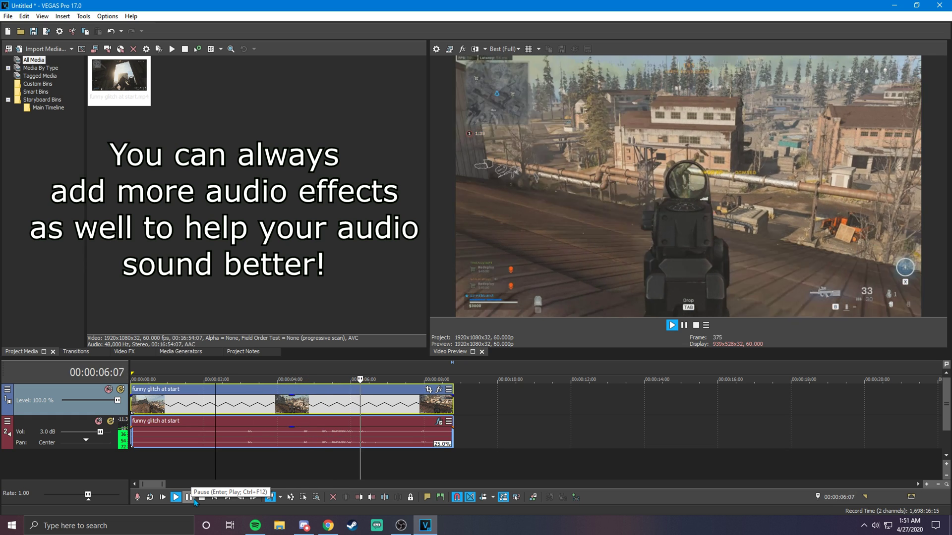
left_click(195, 499)
left_click(438, 427)
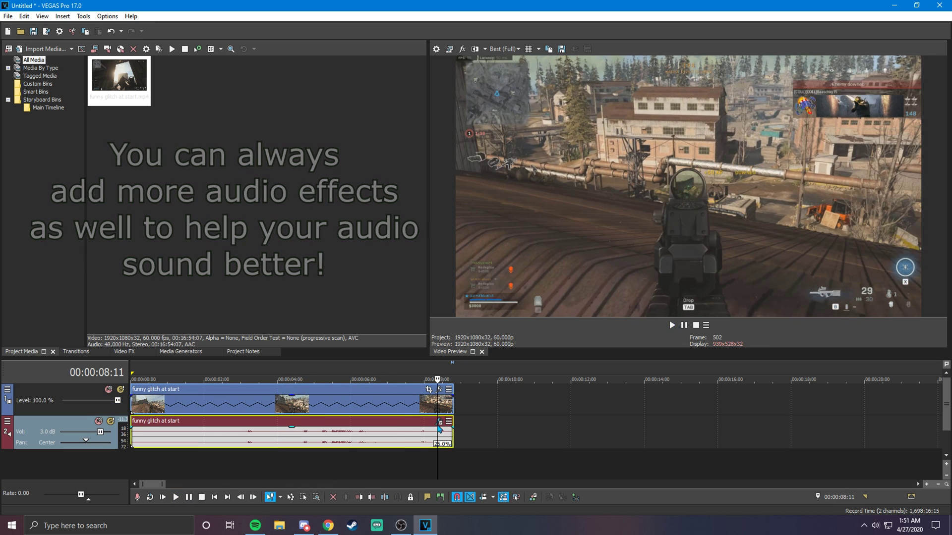
left_click(439, 423)
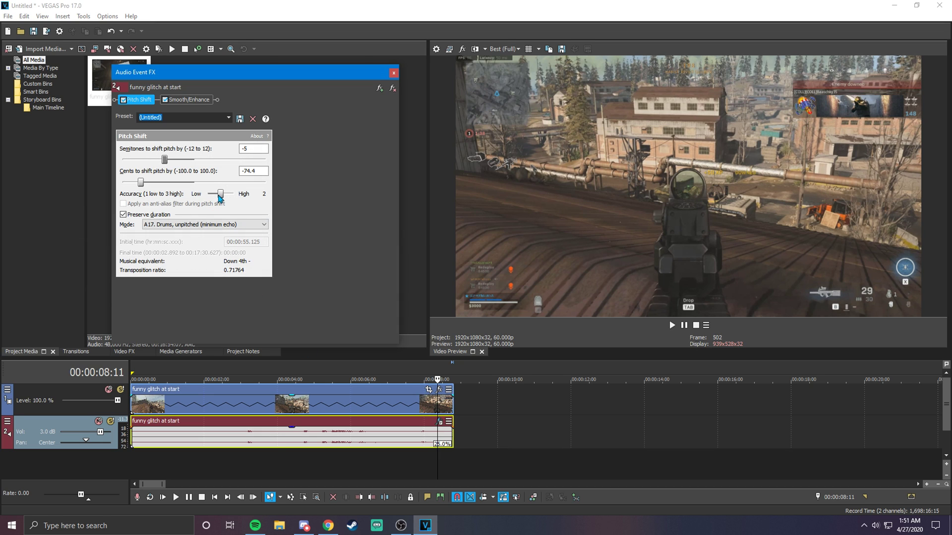
left_click(394, 72)
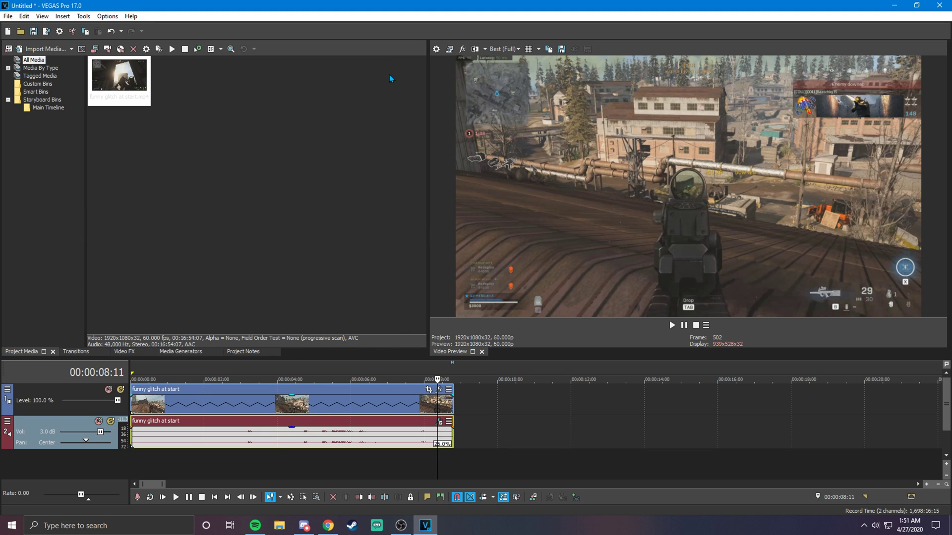
left_click(341, 411)
left_click(189, 501)
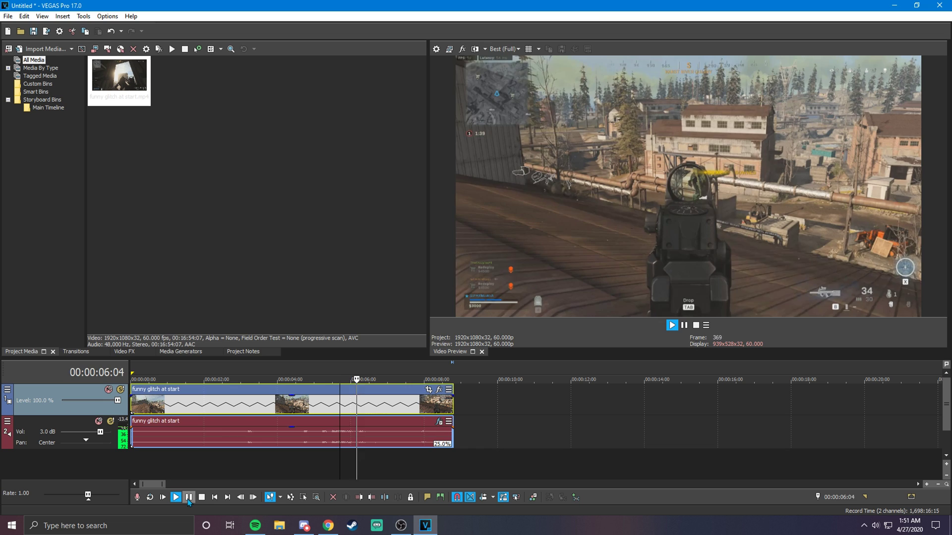
left_click(189, 501)
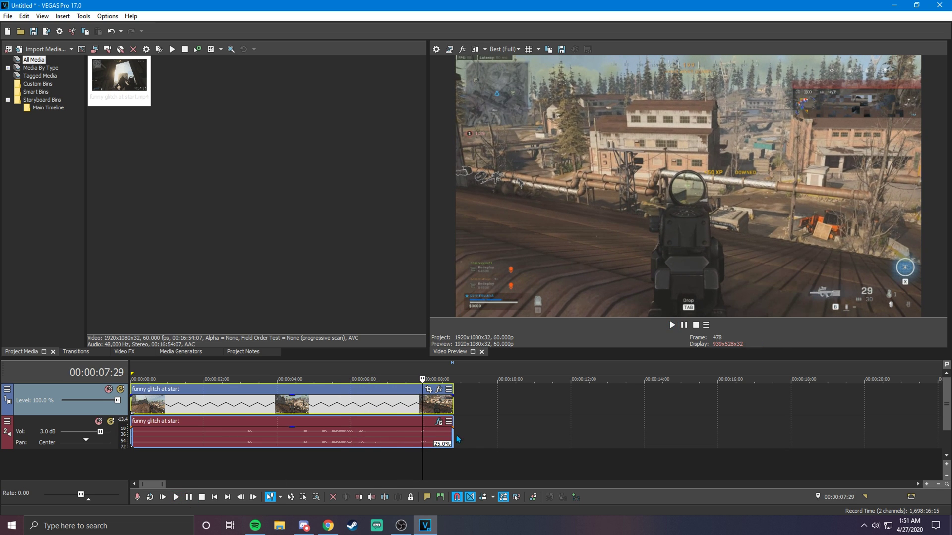
Set Pitch Shift semitones to -6 (Down Tritone).
left_click(439, 423)
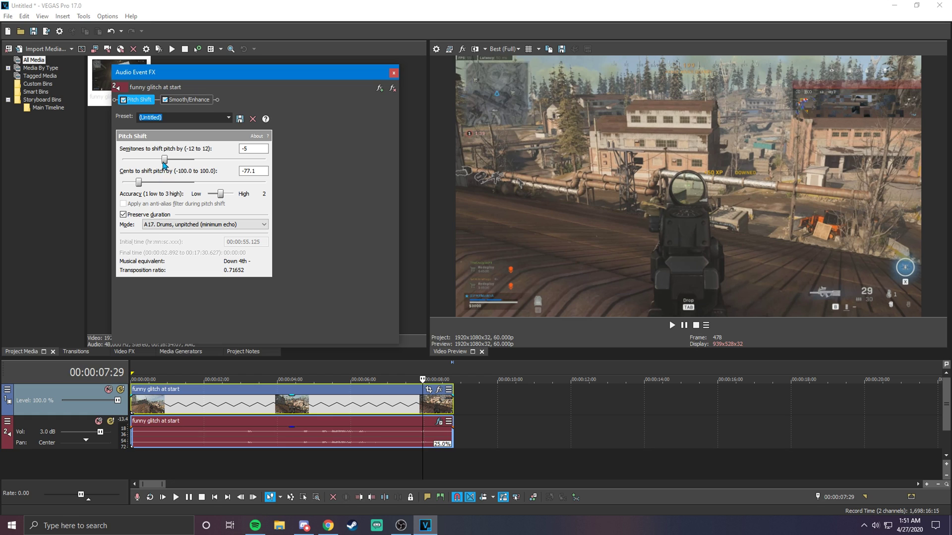
left_click_drag(164, 165, 159, 165)
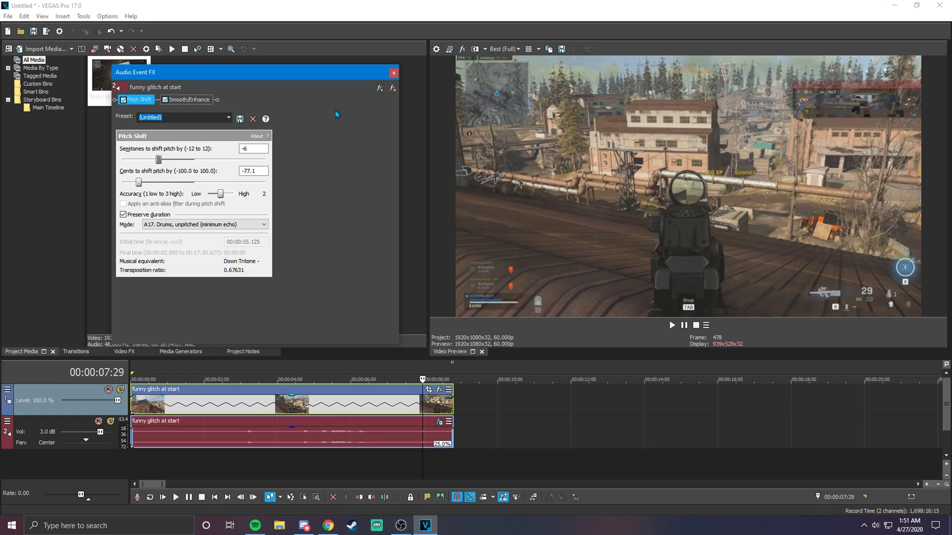
left_click(392, 73)
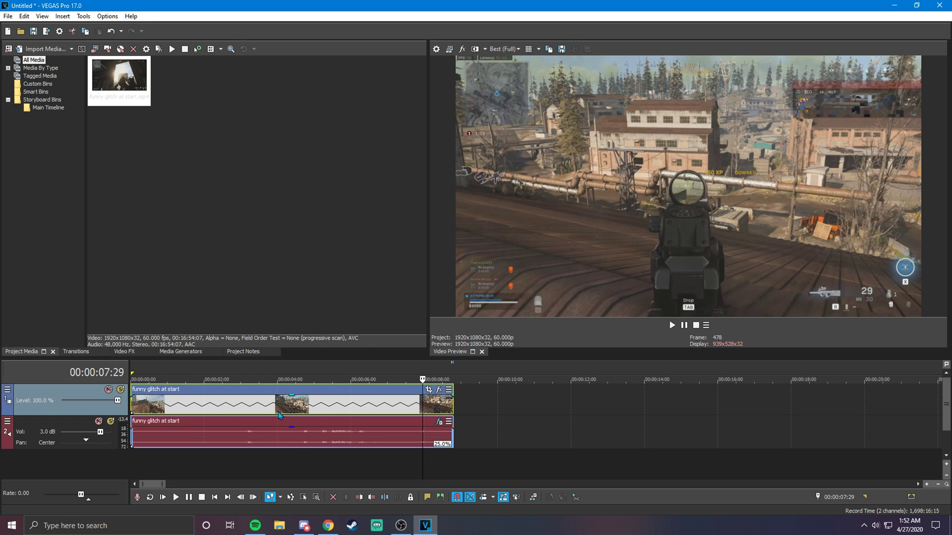
Compress the clip to about 41.3% speed, ending near 5.3 seconds, and preview it.
left_click(226, 419)
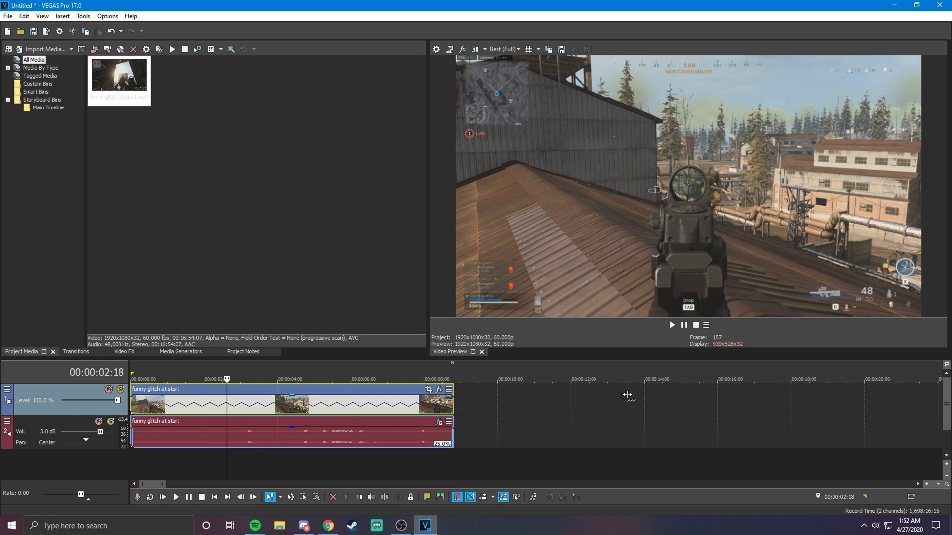
left_click_drag(453, 406, 327, 405)
left_click(160, 419)
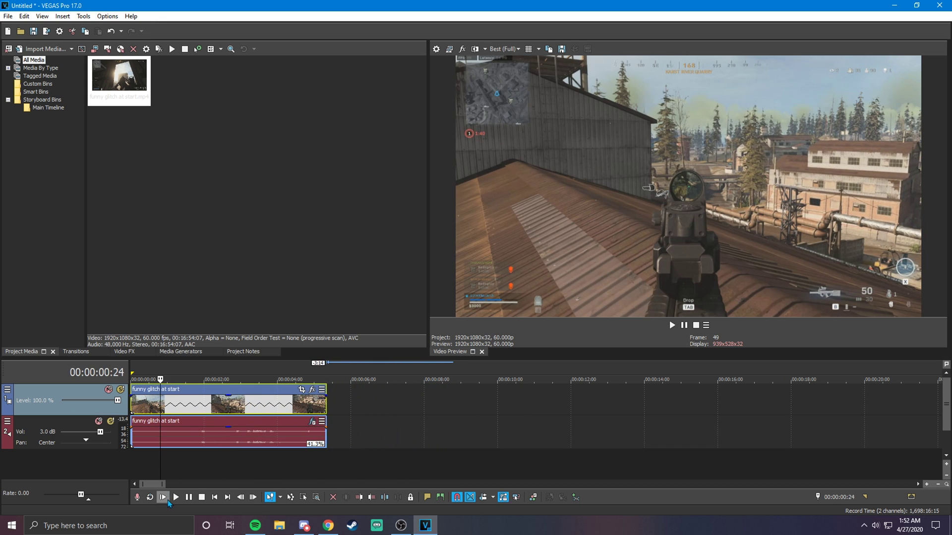
left_click(176, 497)
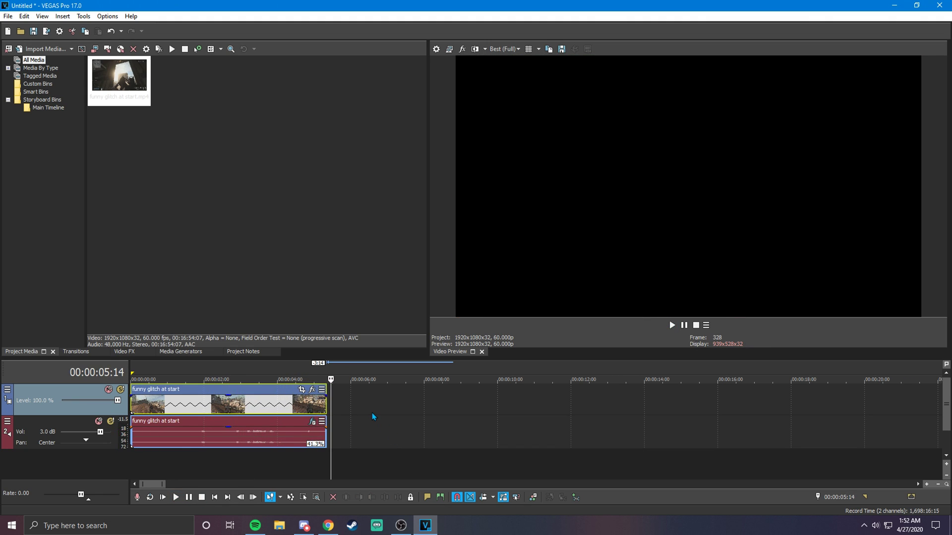
left_click(286, 406)
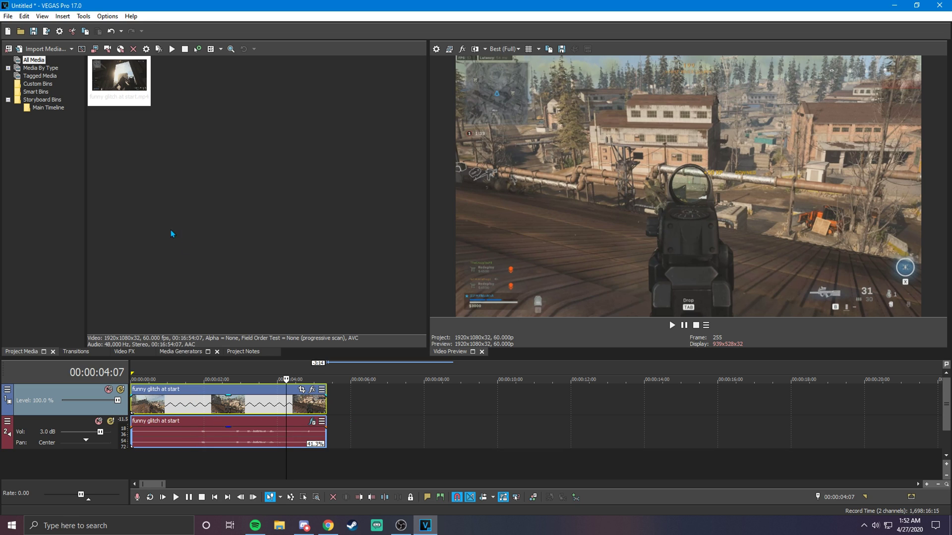
Add a fresh copy of the footage, delete the short sped-up event, and move the new clip to 0:00.
left_click_drag(127, 83, 394, 425)
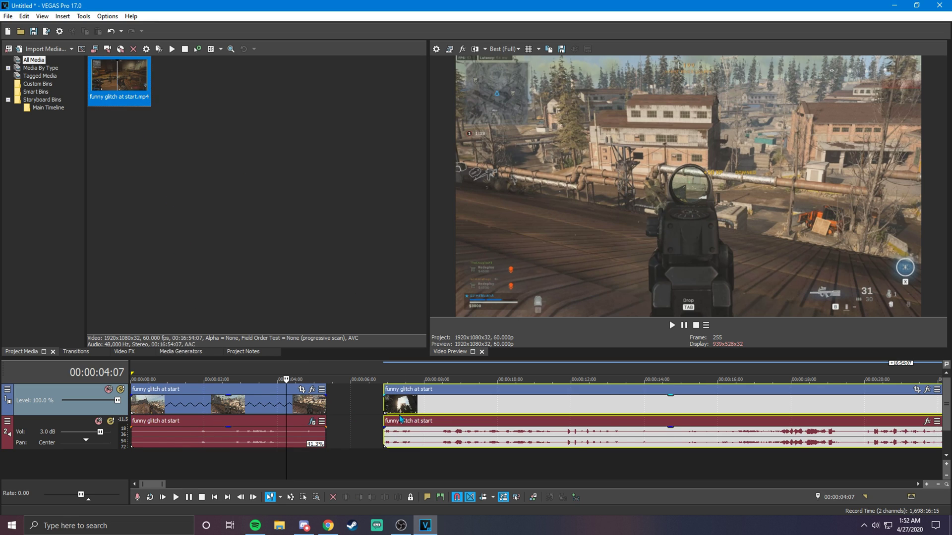
right_click(181, 406)
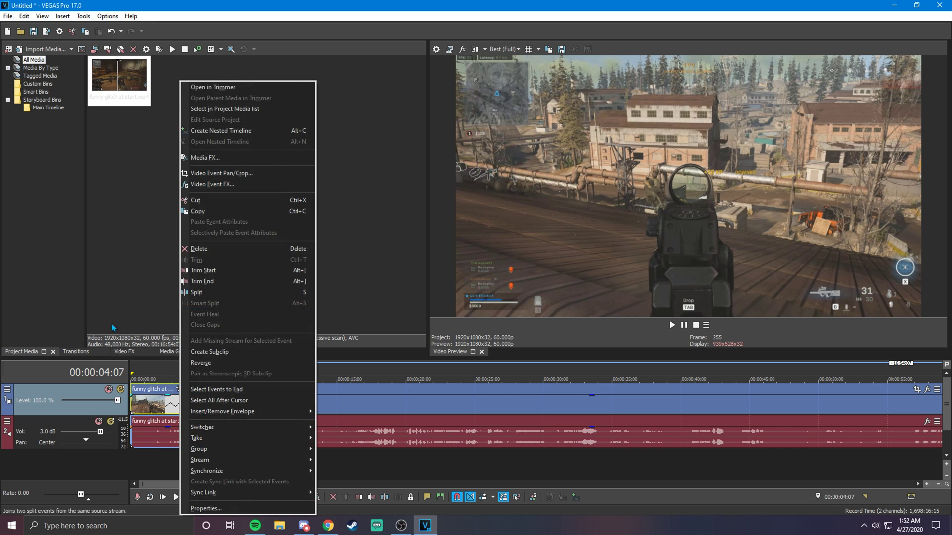
left_click(213, 250)
left_click_drag(257, 433, 166, 431)
Split the new clip's video and audio at 24:06.
left_click(262, 411)
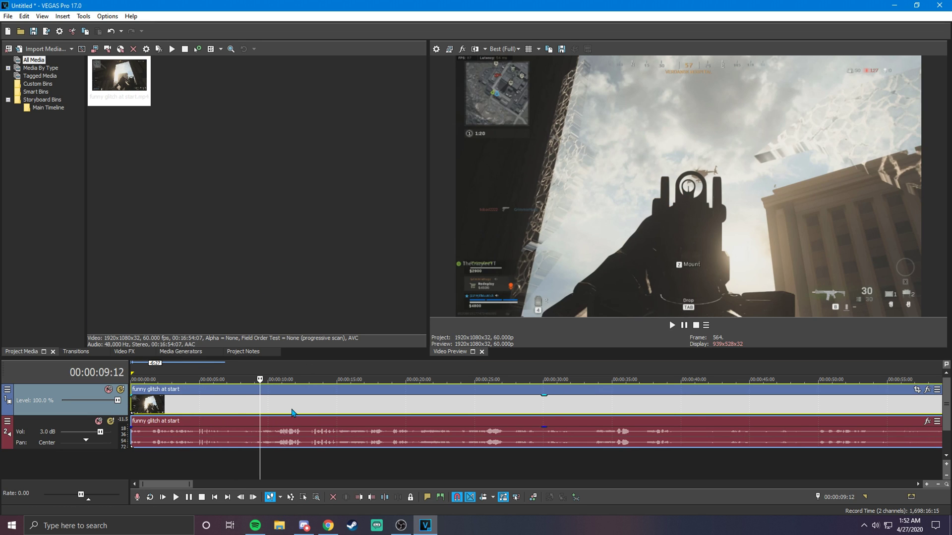
left_click(294, 413)
scroll(331, 417, "down", 4)
left_click(251, 418)
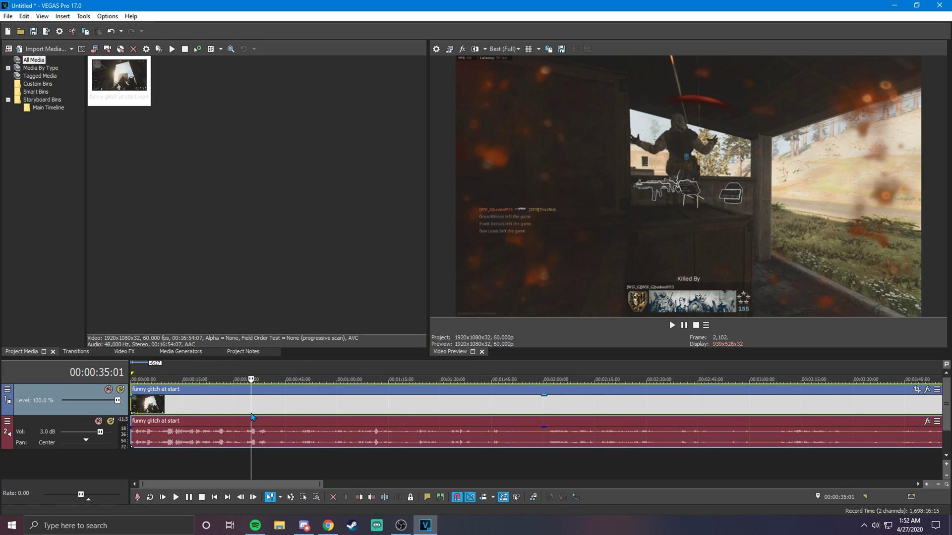
left_click(237, 415)
left_click(224, 415)
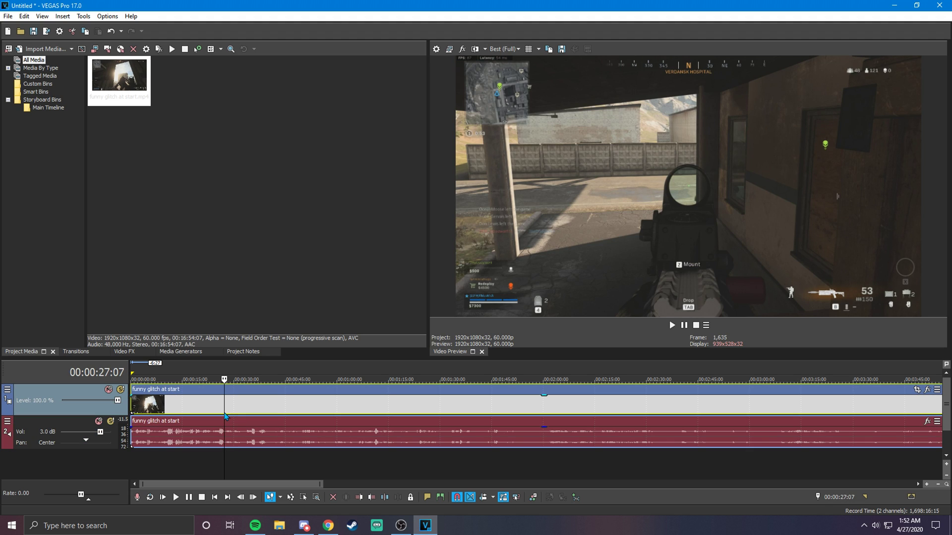
left_click(214, 415)
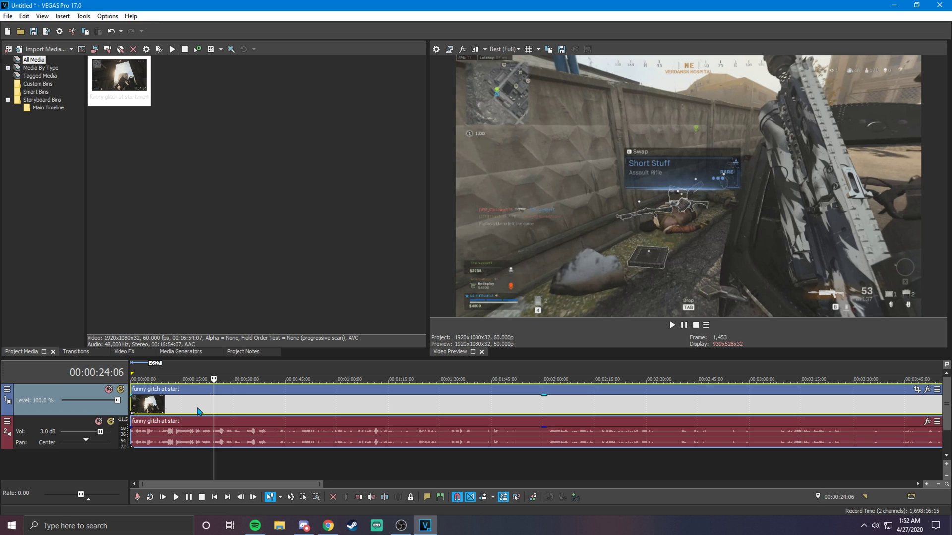
key("s")
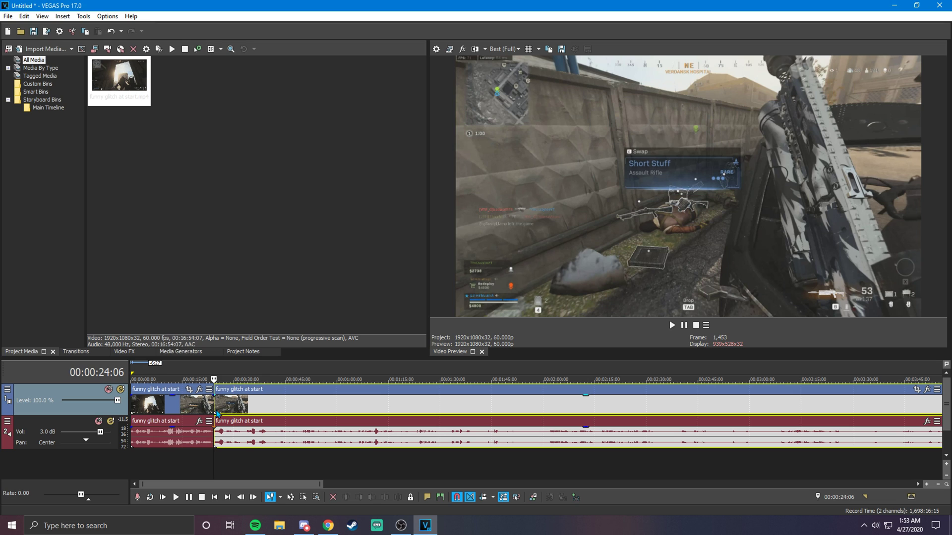
Delete the part before 24:06 and move the remaining clip to the timeline start.
right_click(195, 410)
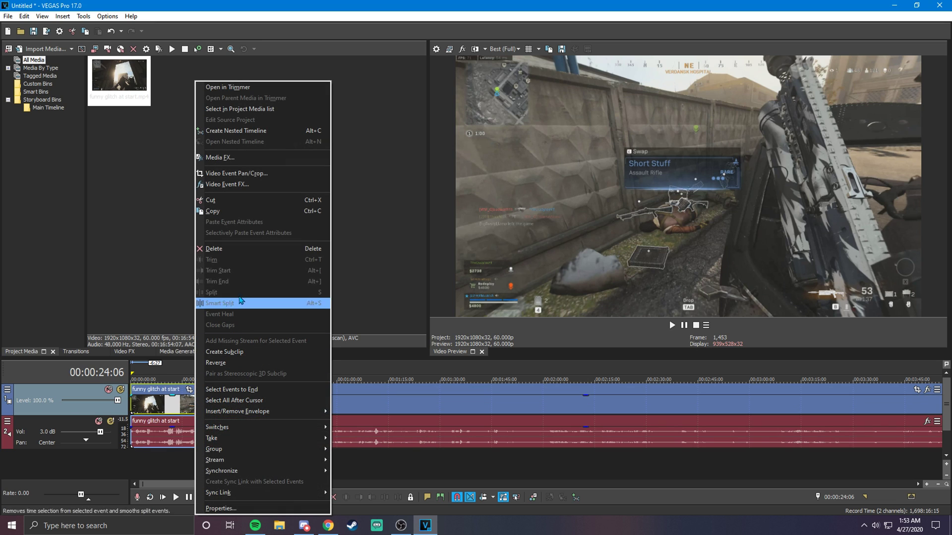
left_click(226, 259)
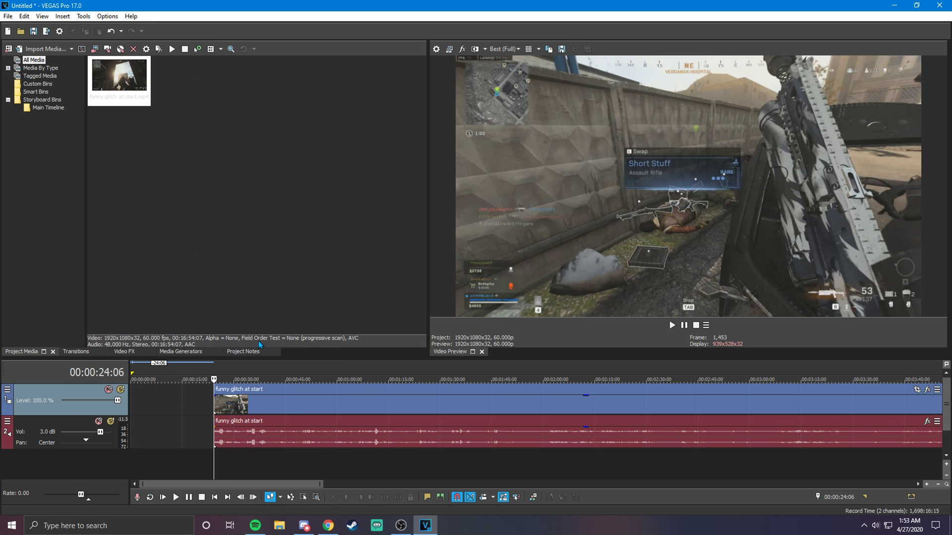
left_click_drag(245, 402, 142, 400)
left_click(134, 406)
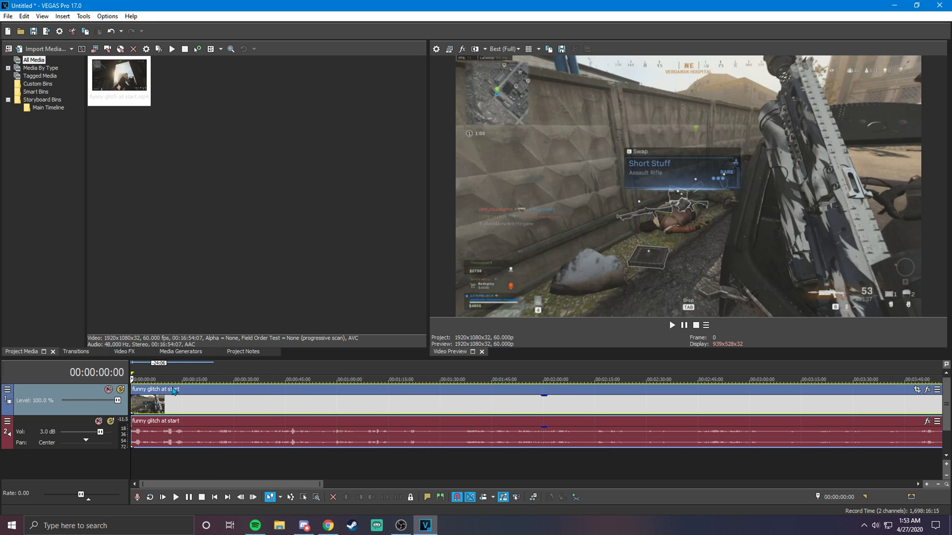
scroll(177, 416, "up", 8)
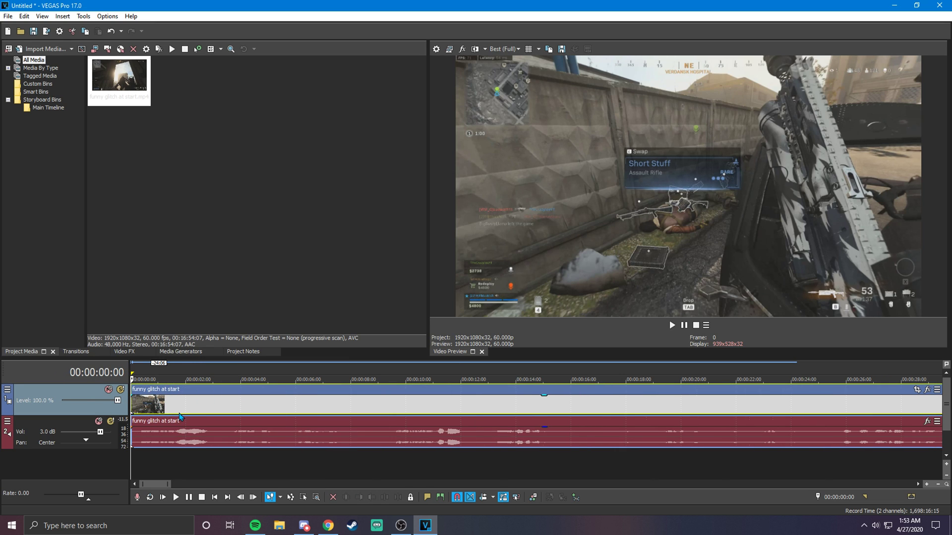
Split the clip's video and audio at 00:00:12:21.
left_click(213, 413)
left_click(243, 412)
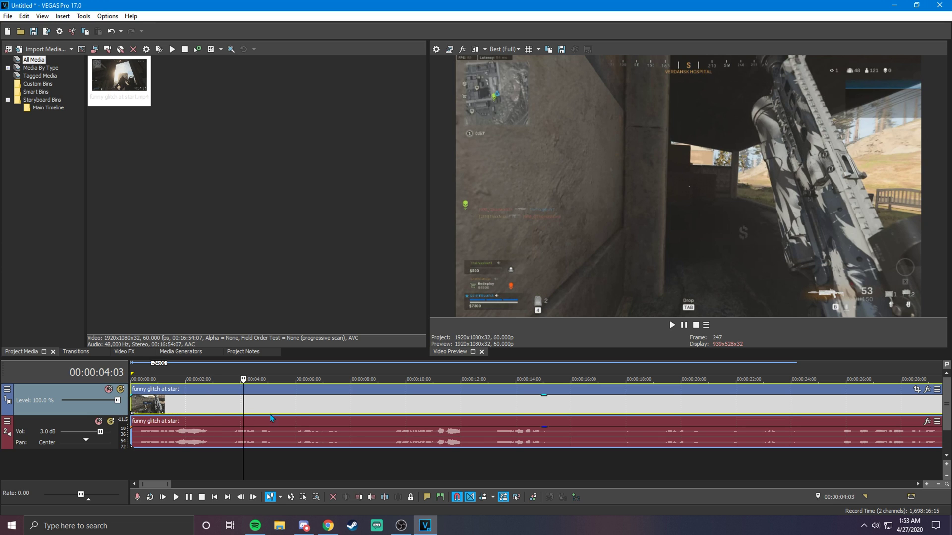
left_click(252, 415)
left_click(276, 416)
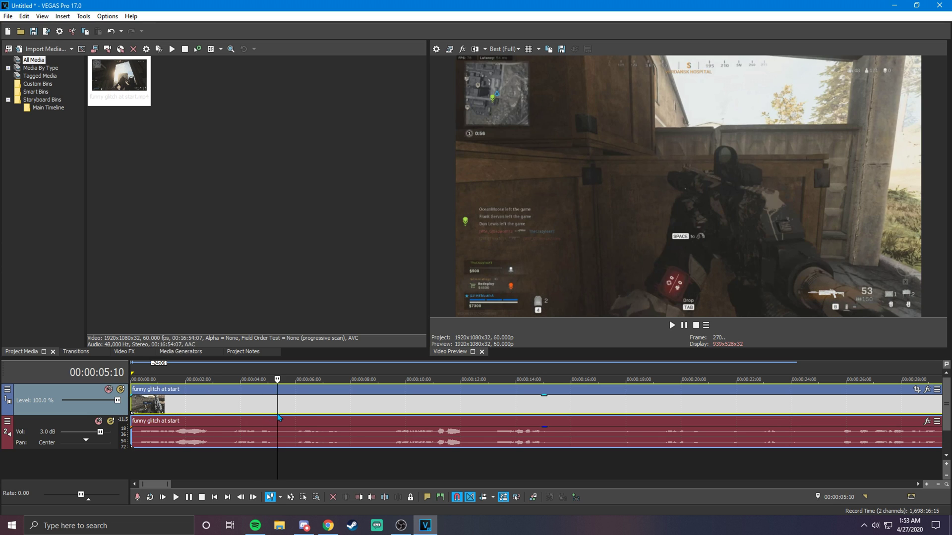
left_click(308, 415)
left_click(346, 413)
scroll(346, 413, "down", 3)
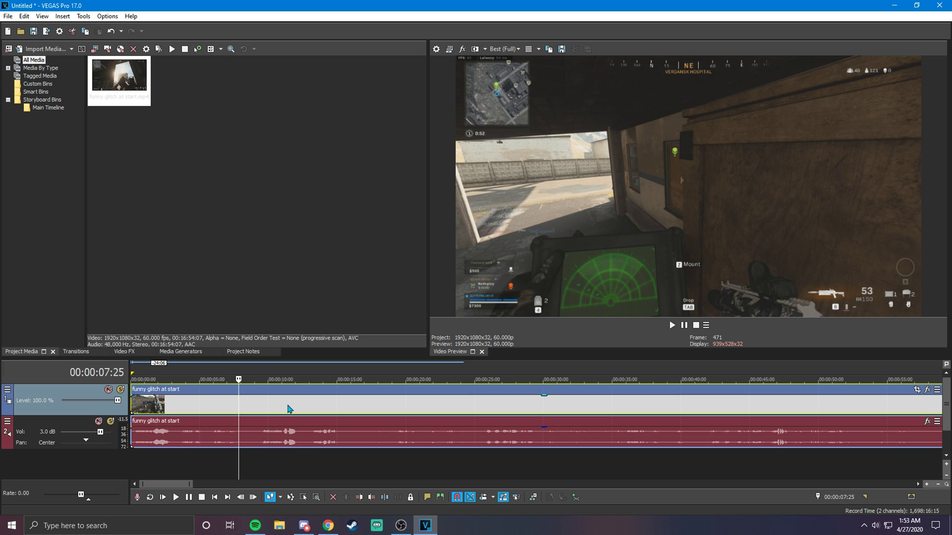
left_click(288, 410)
left_click(326, 413)
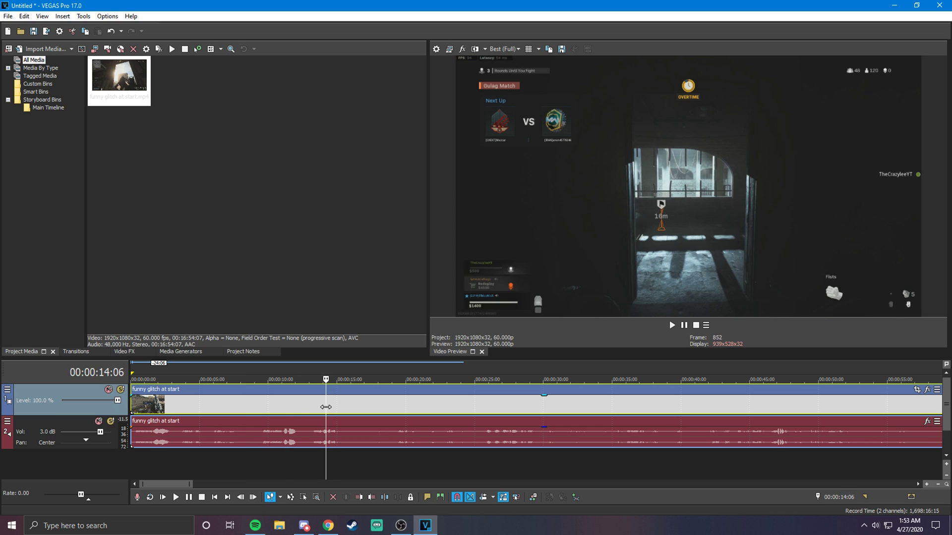
left_click(306, 414)
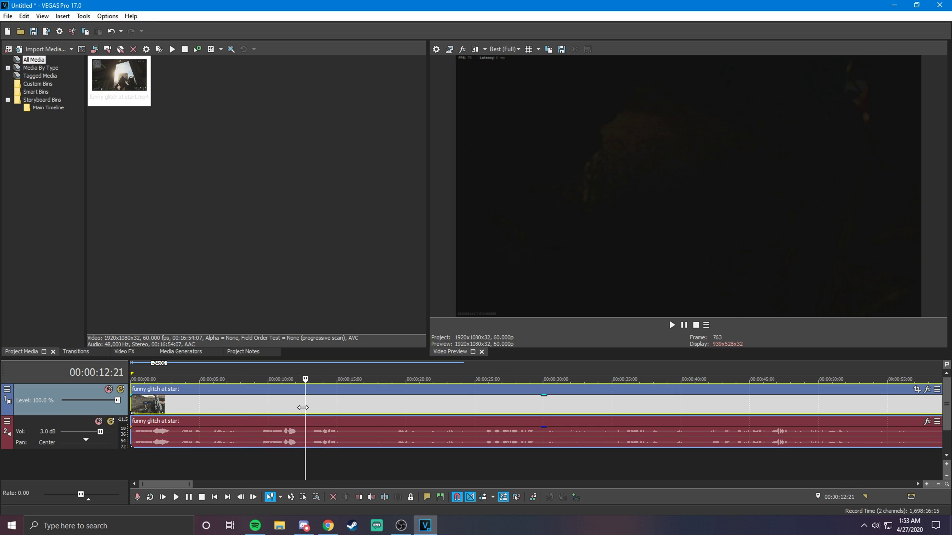
key("s")
Delete everything after the split and select the remaining 12-second video event.
right_click(335, 410)
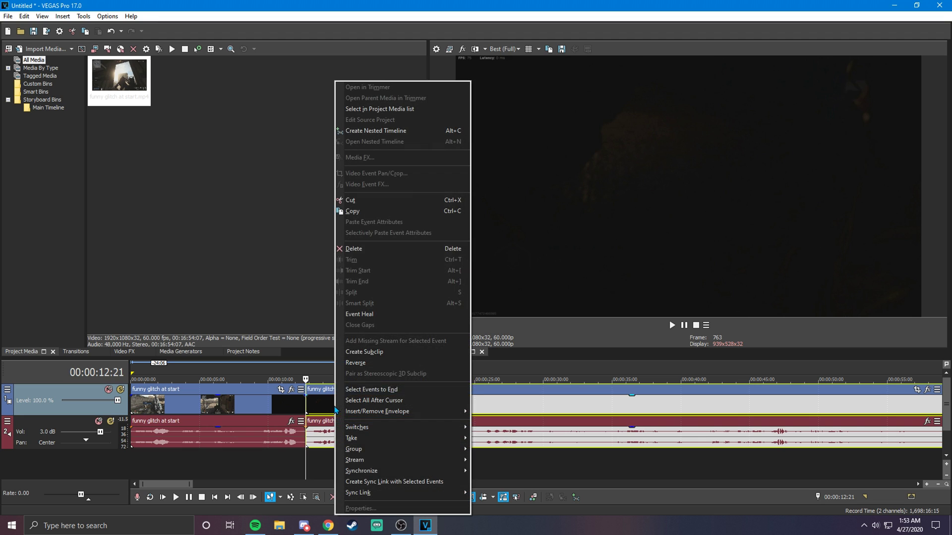
left_click(354, 249)
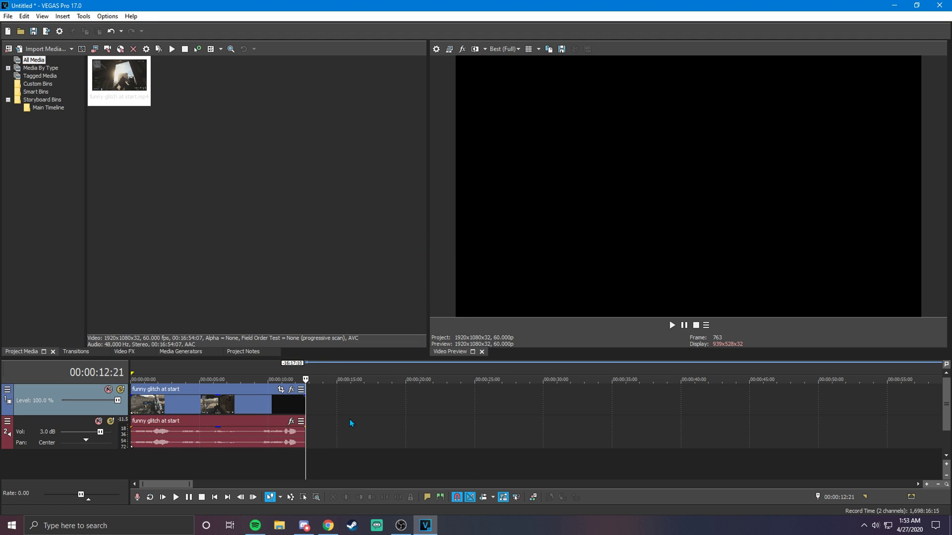
left_click(219, 404)
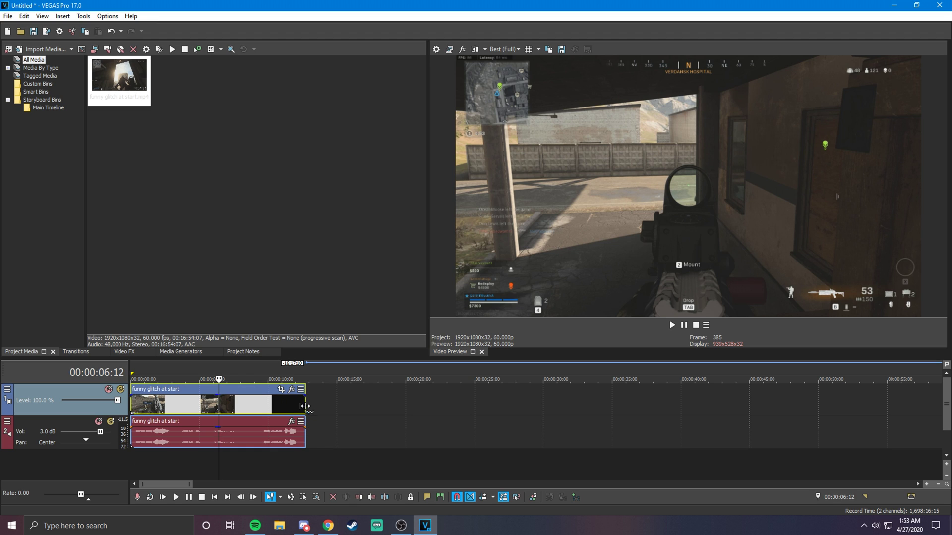
Time-compress the clip to 400% so it shrinks to about 3 seconds.
left_click_drag(304, 406, 164, 406)
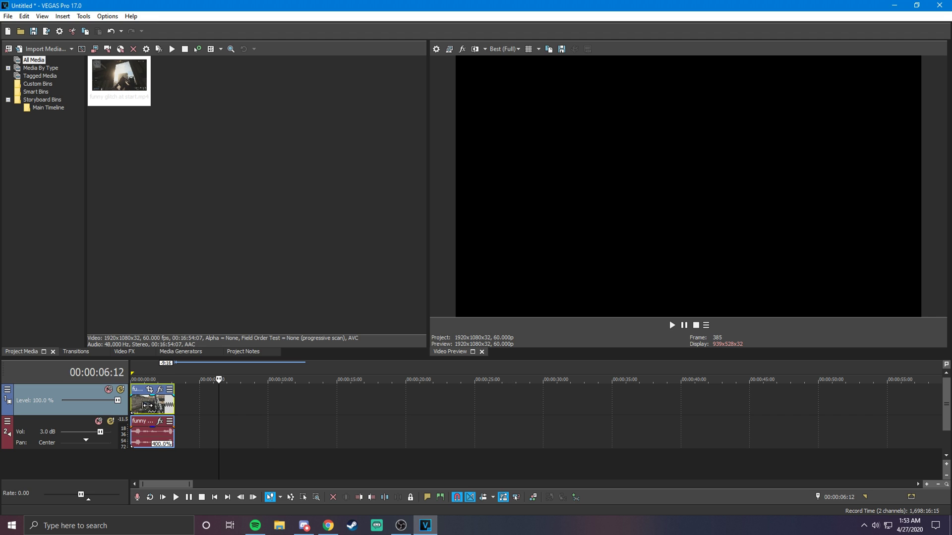
left_click(168, 411)
scroll(194, 413, "up", 8)
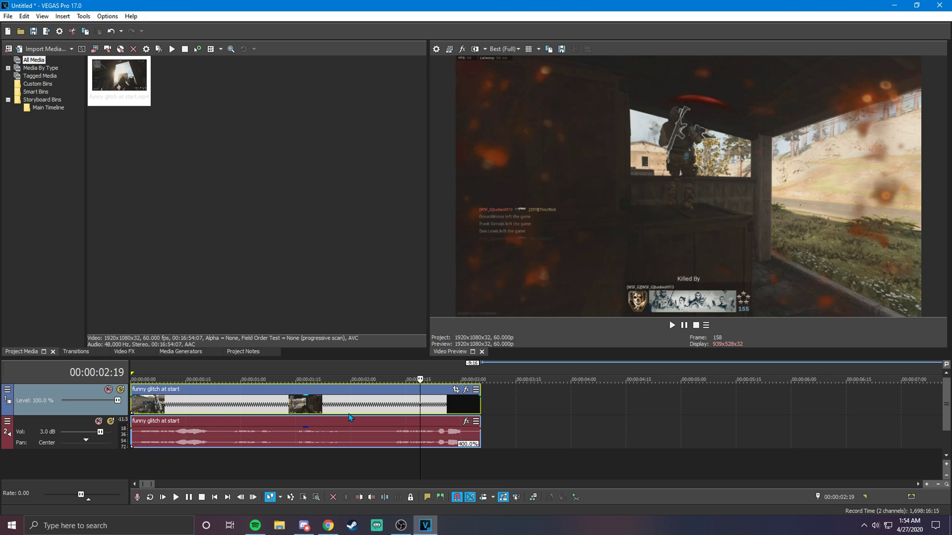
left_click(134, 408)
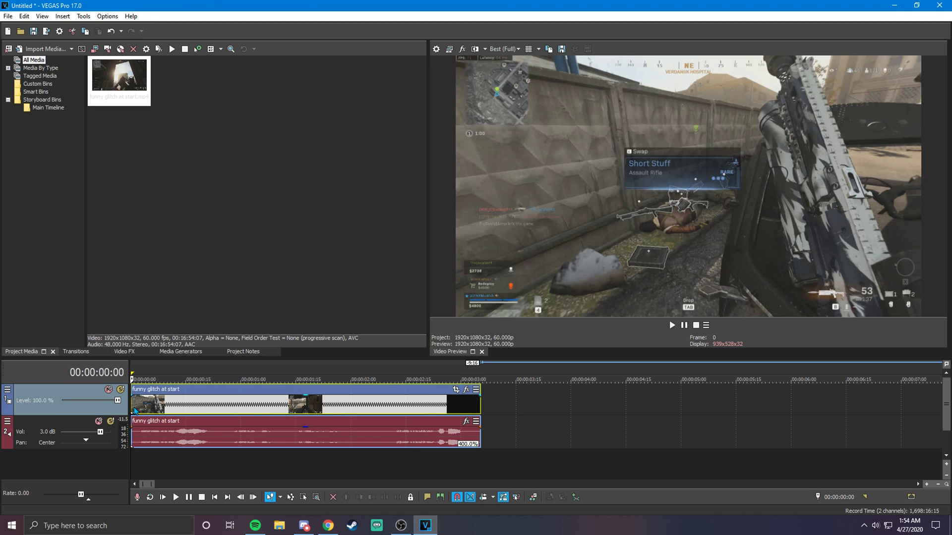
Play the sped-up clip from the start, reversing and resuming with J and L.
left_click(188, 499)
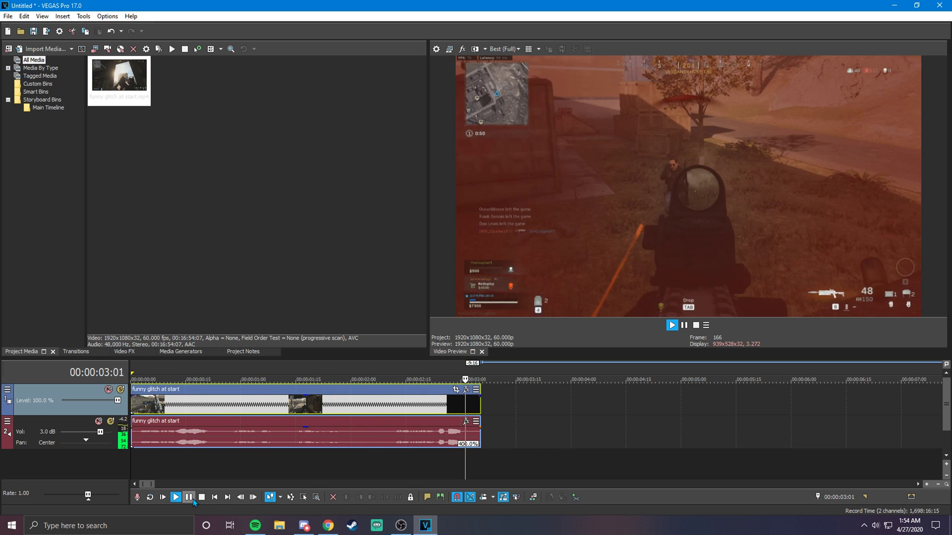
left_click(149, 407)
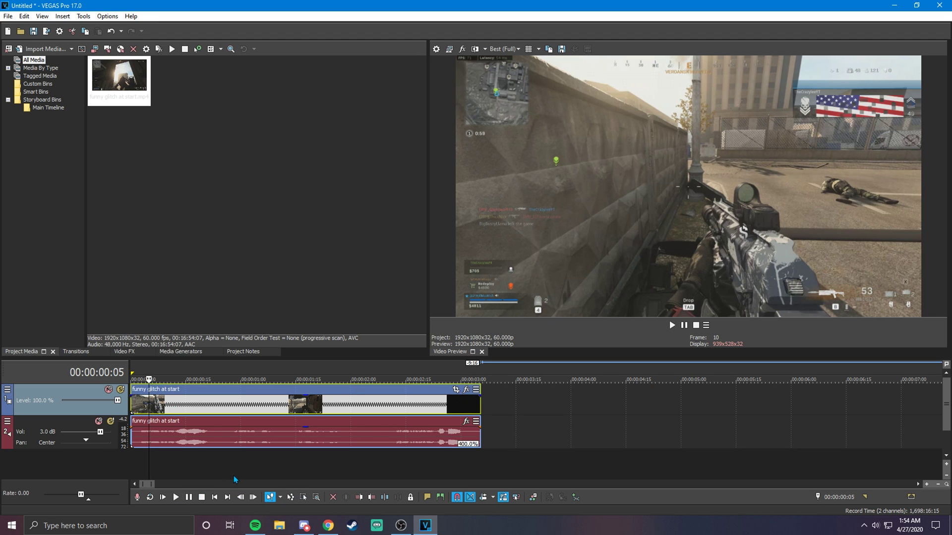
key("space")
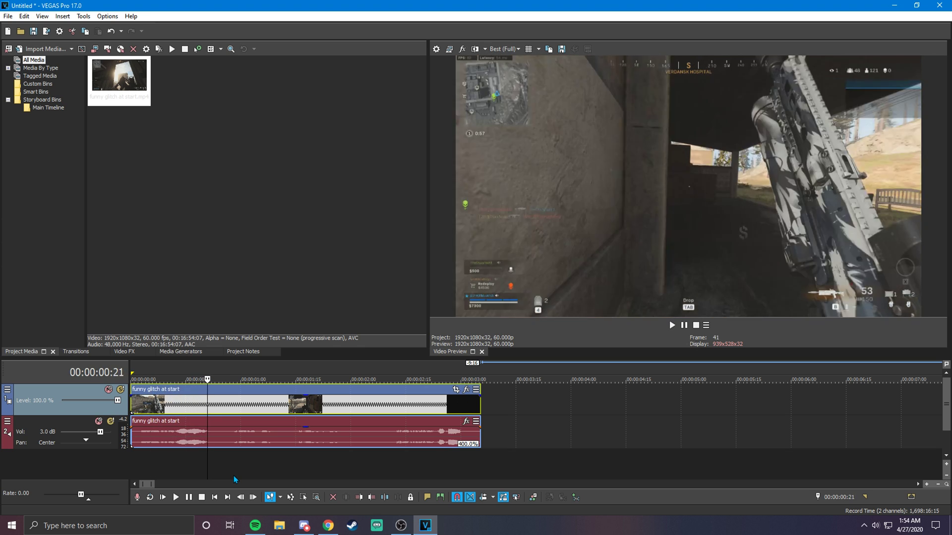
key("j")
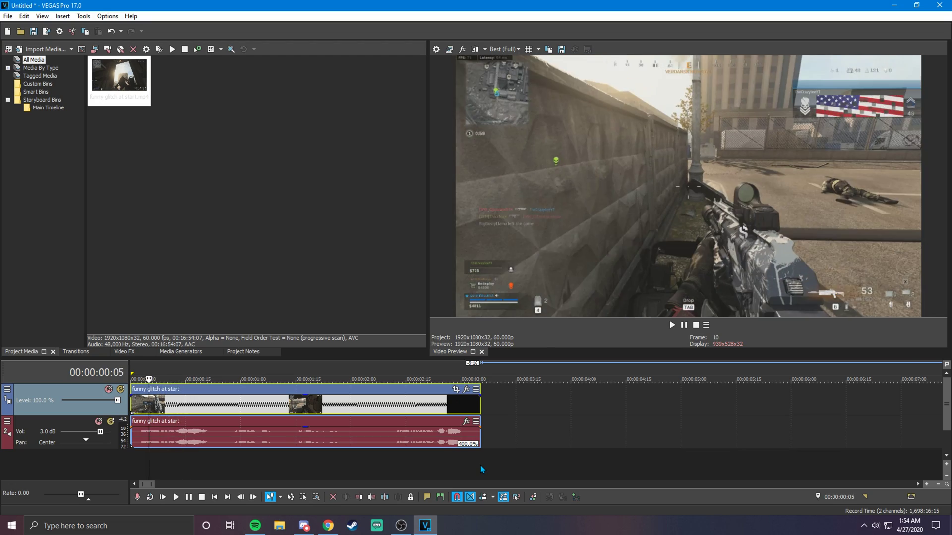
key("l")
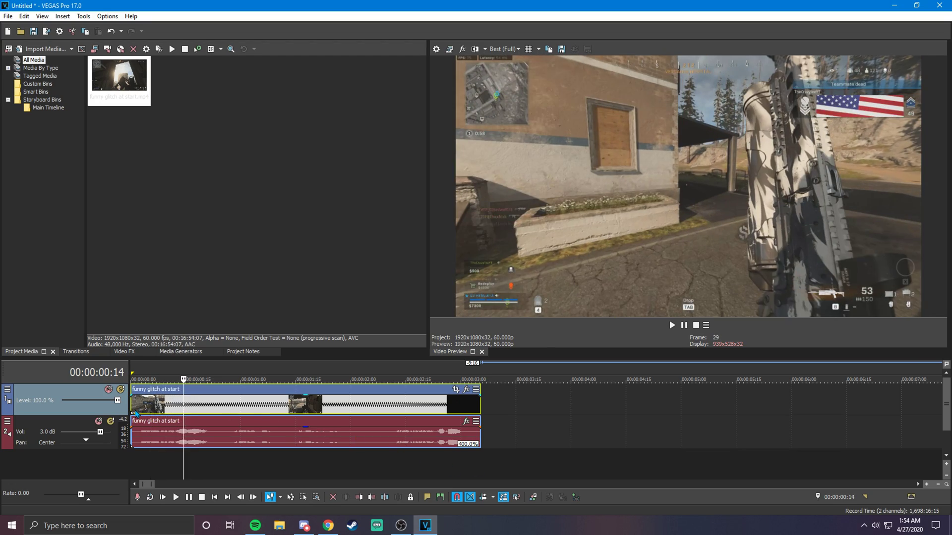
left_click(176, 498)
left_click(175, 497)
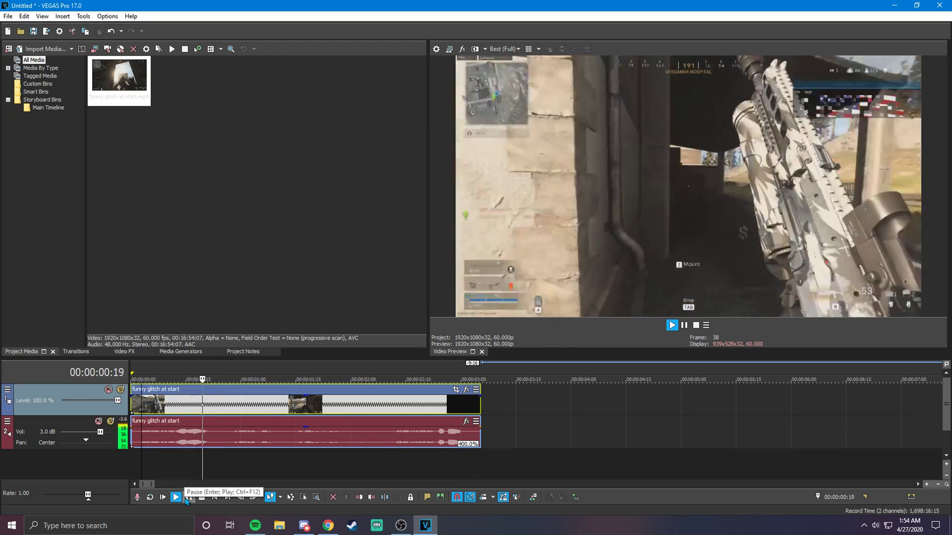
left_click(189, 497)
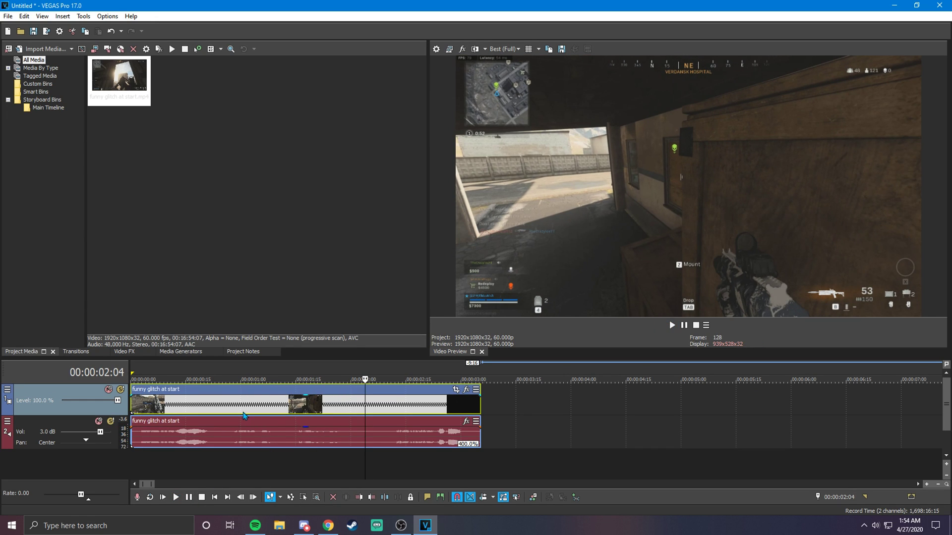
Scrub through the later part of the sped-up clip with J, K and L.
left_click(261, 407)
key("space")
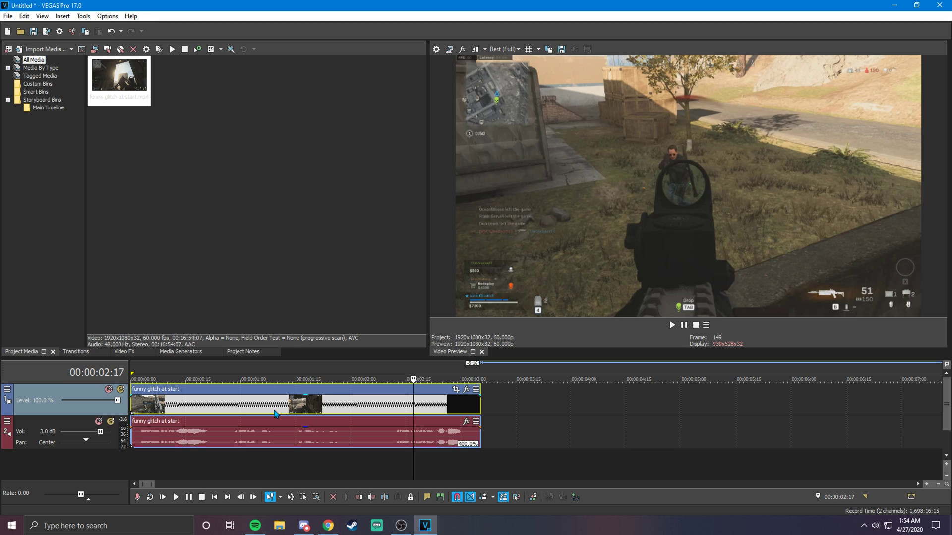
key("j")
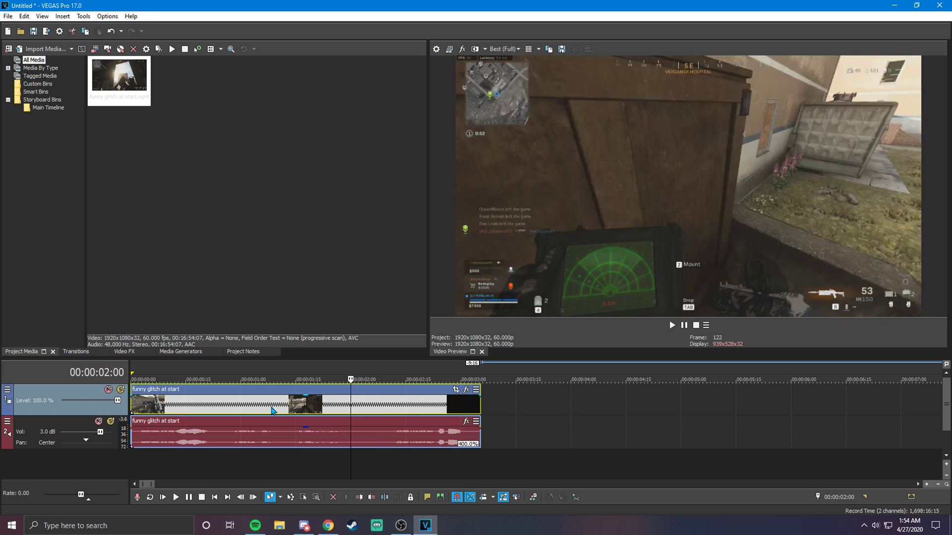
key("l")
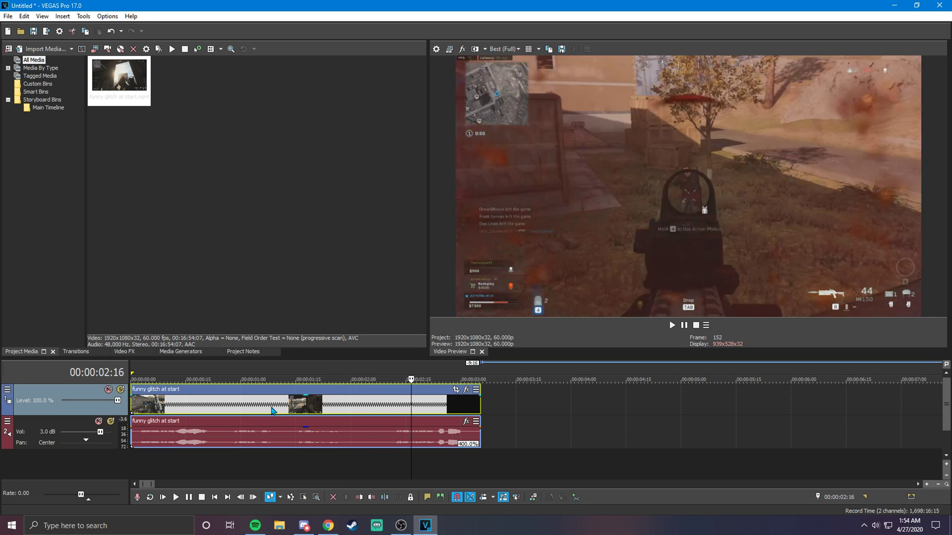
key("j")
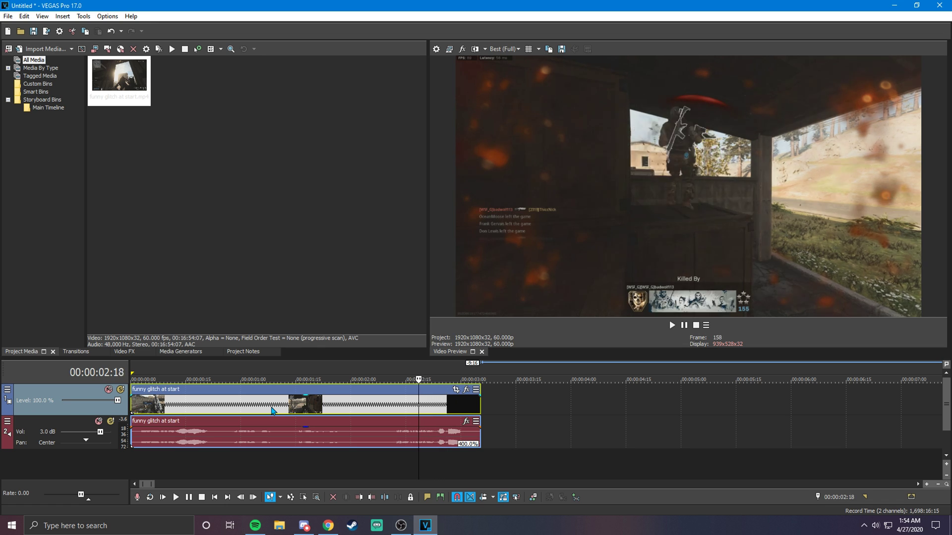
key("l")
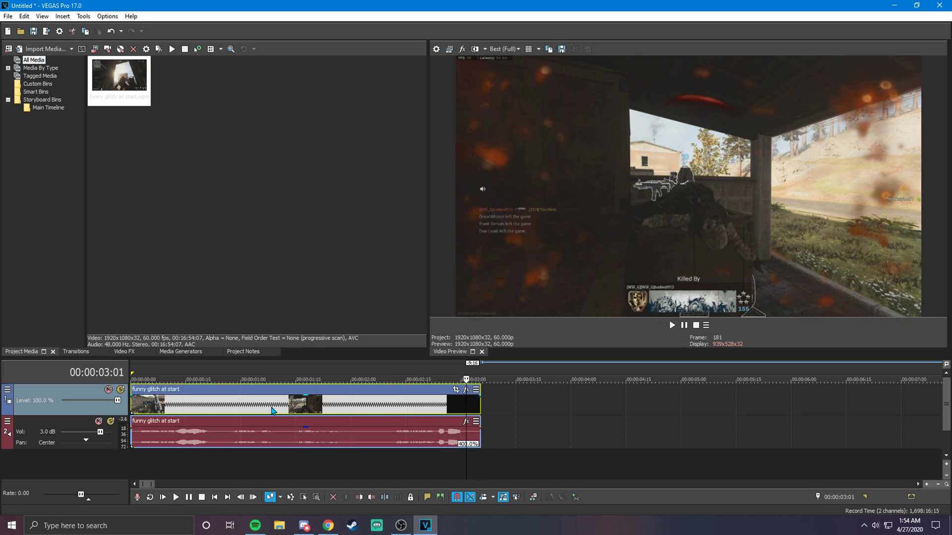
key("j")
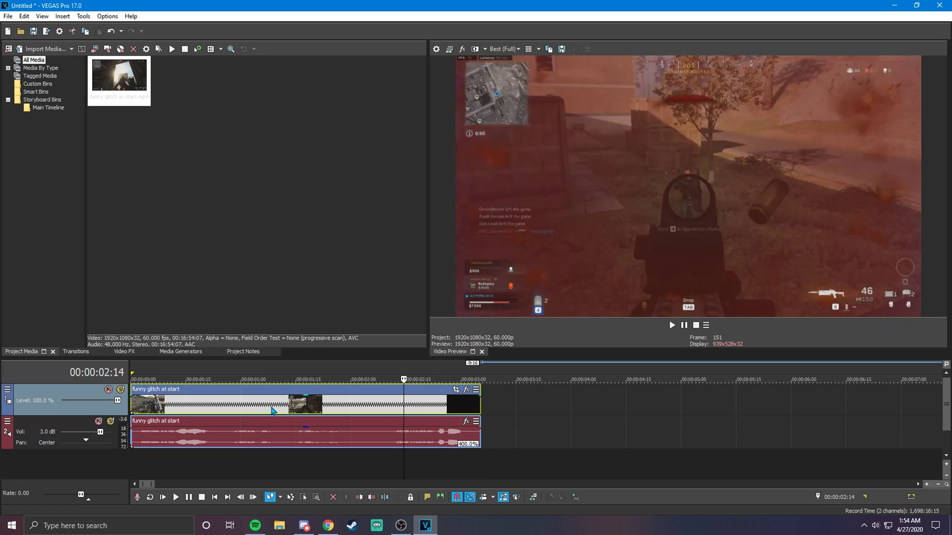
key("k")
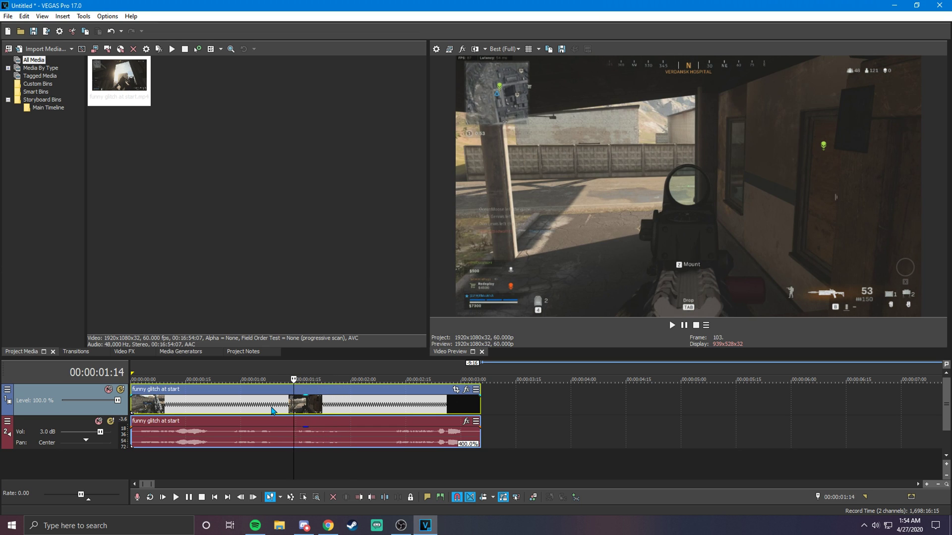
left_click(176, 497)
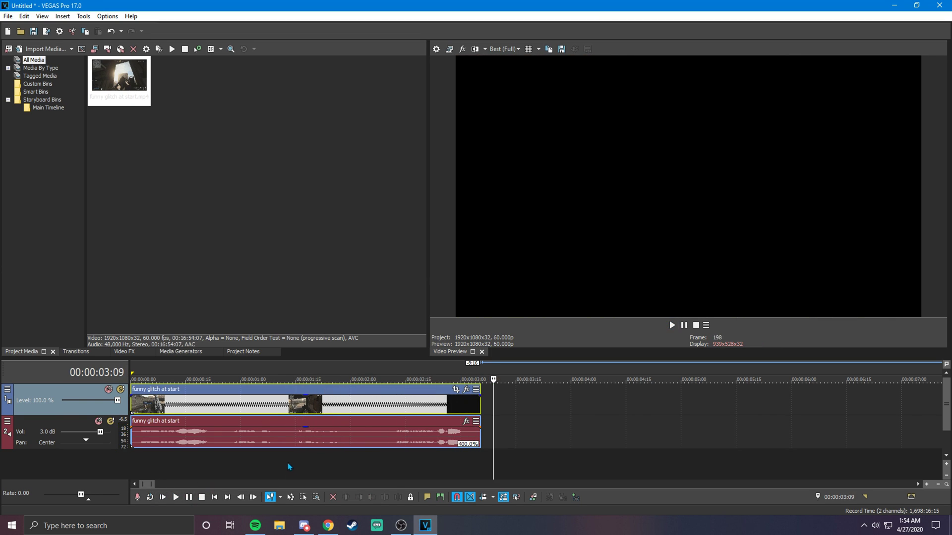
left_click(299, 415)
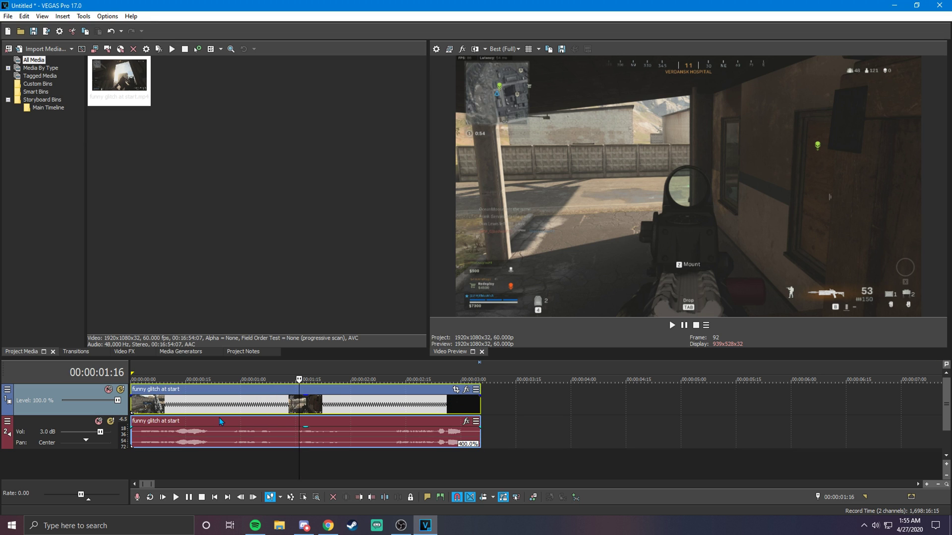
left_click(231, 413)
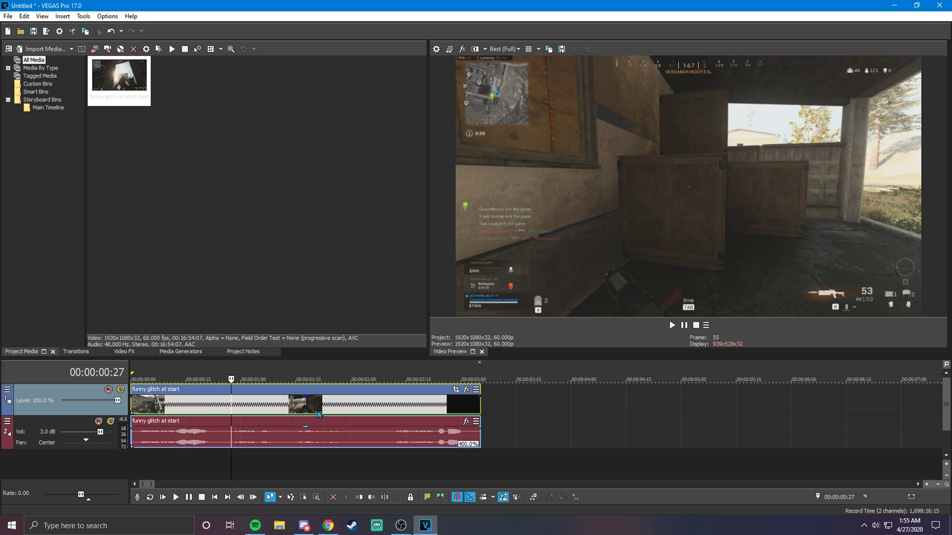
Select the clip's audio event and place the playhead near its start.
left_click(341, 408)
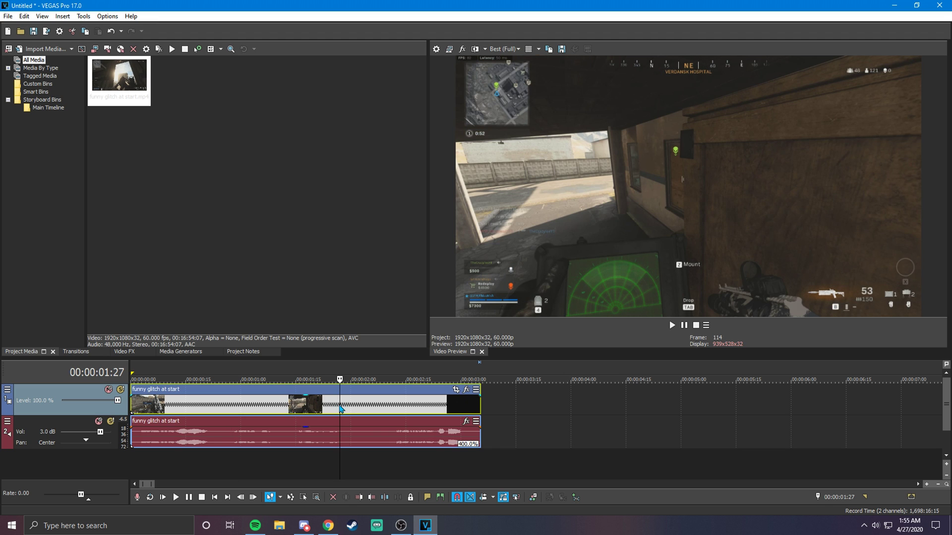
left_click(241, 409)
left_click(318, 409)
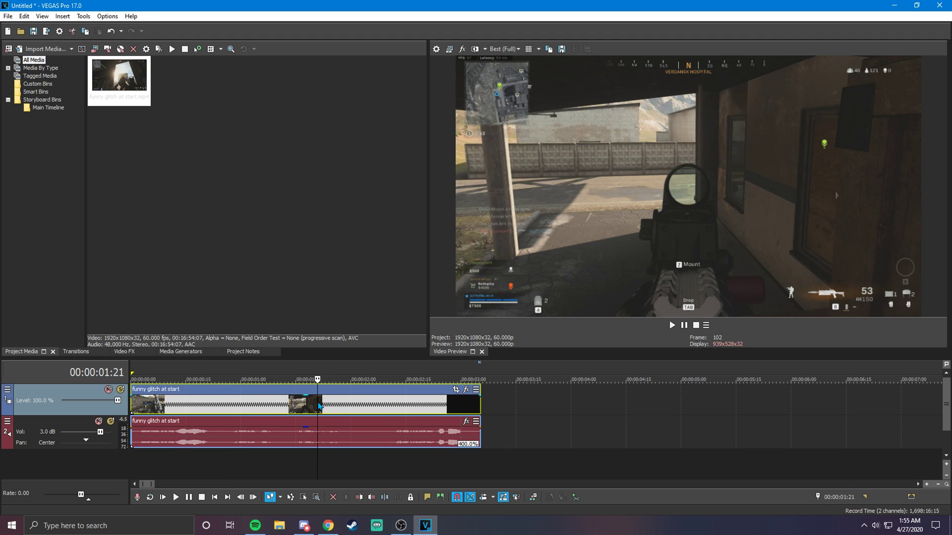
left_click(239, 436)
left_click(190, 440)
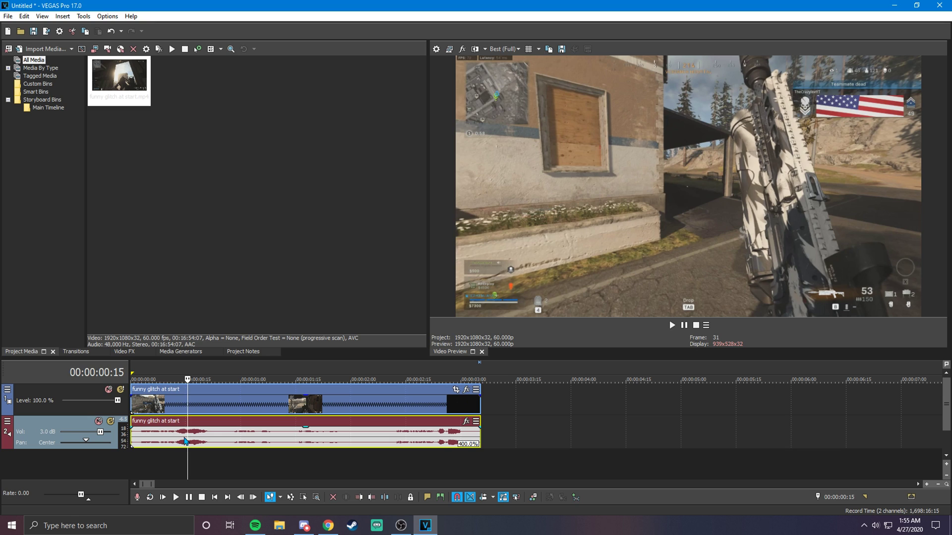
left_click(170, 439)
left_click(144, 440)
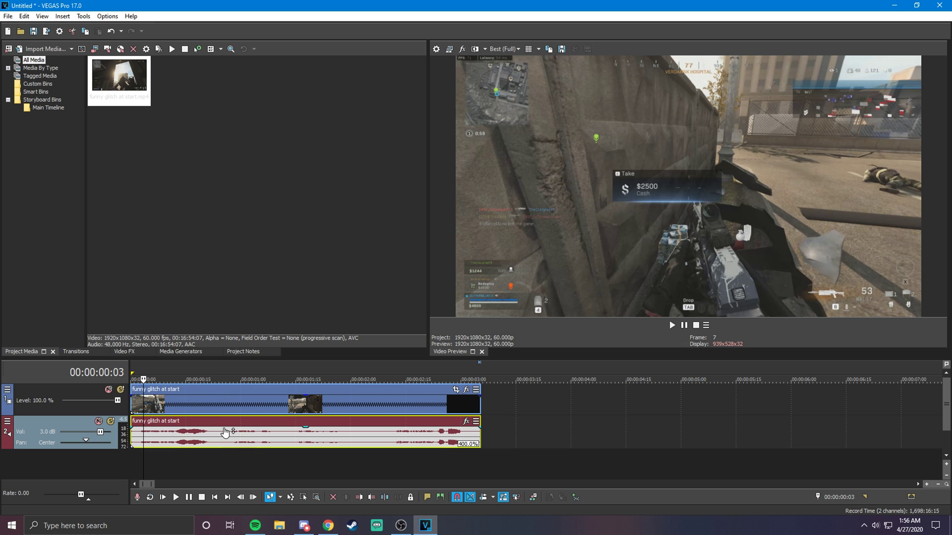
left_click(259, 441)
left_click(158, 440)
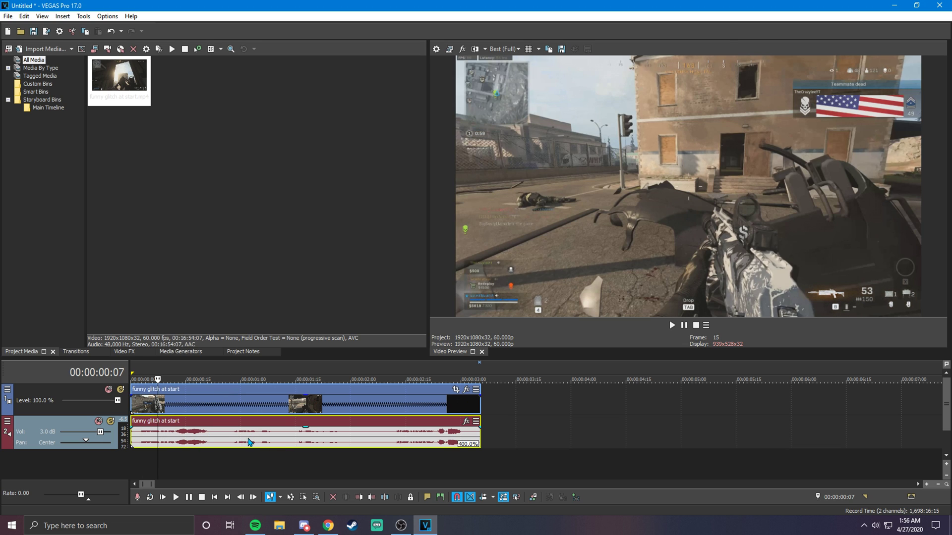
Chain Pitch Shift then Smooth/Enhance onto the audio event and confirm with OK.
left_click(466, 422)
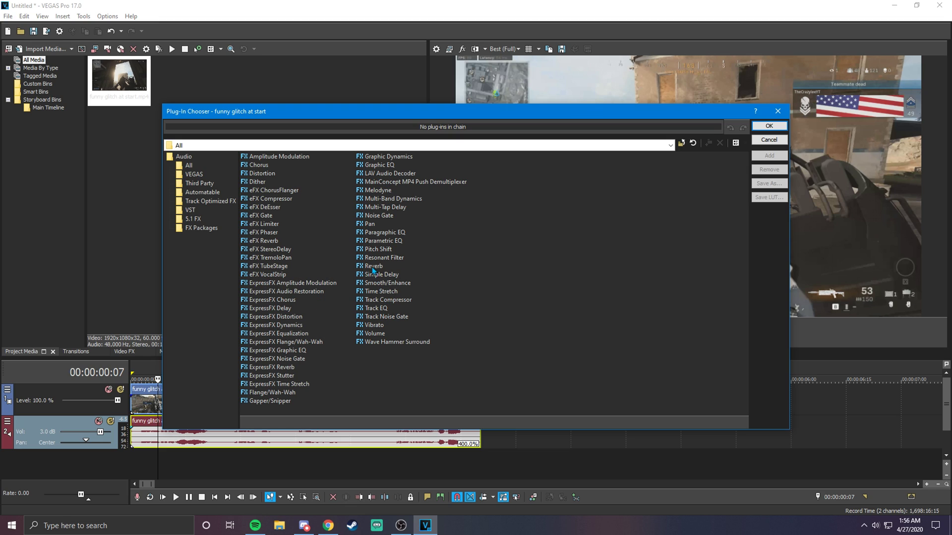
left_click(379, 249)
double_click(378, 249)
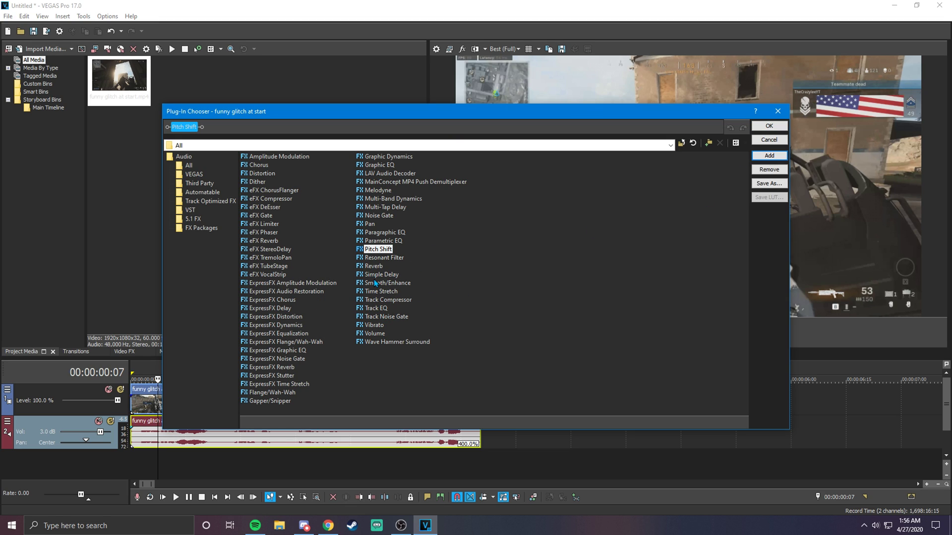
left_click(375, 283)
left_click(761, 157)
left_click(764, 128)
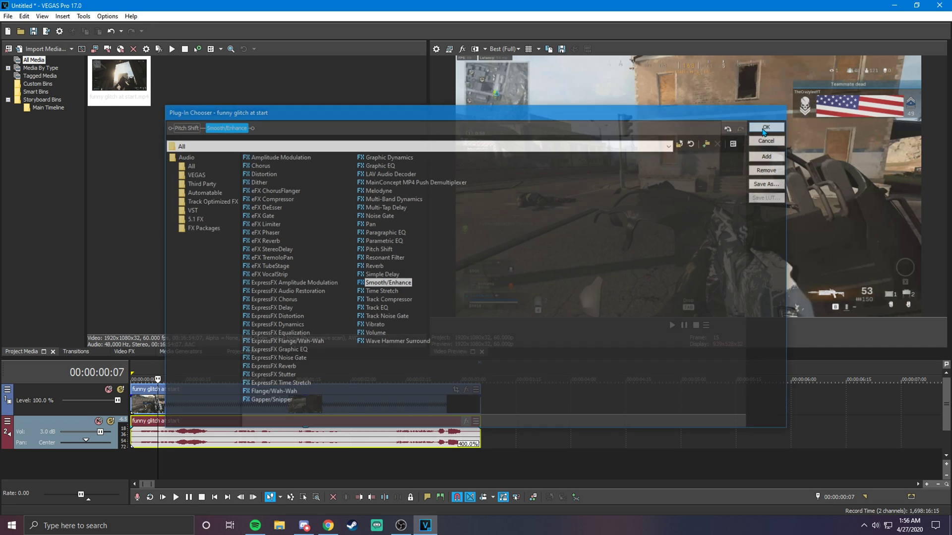
Disable Smooth/Enhance and set Pitch Shift to preserve duration in A17 Drums, unpitched mode.
left_click_drag(243, 73, 294, 180)
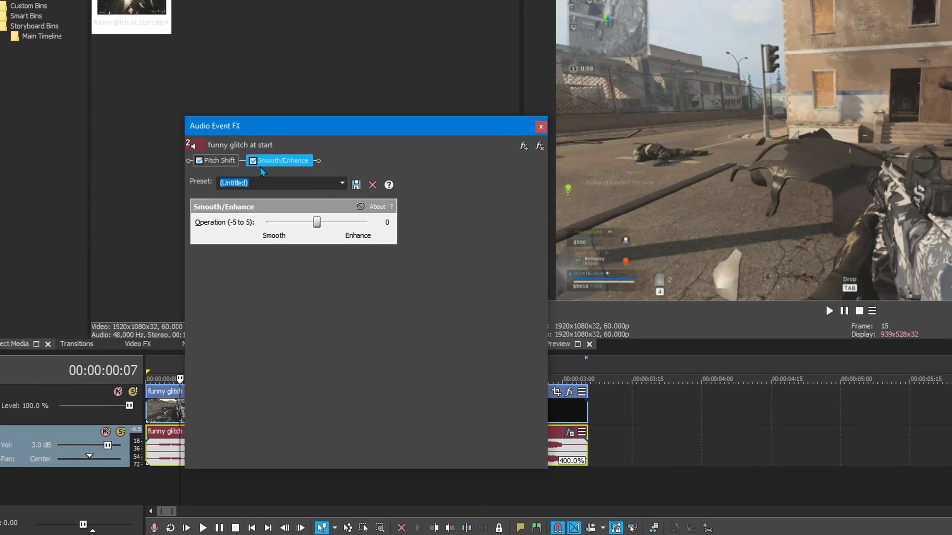
left_click(310, 91)
left_click(260, 91)
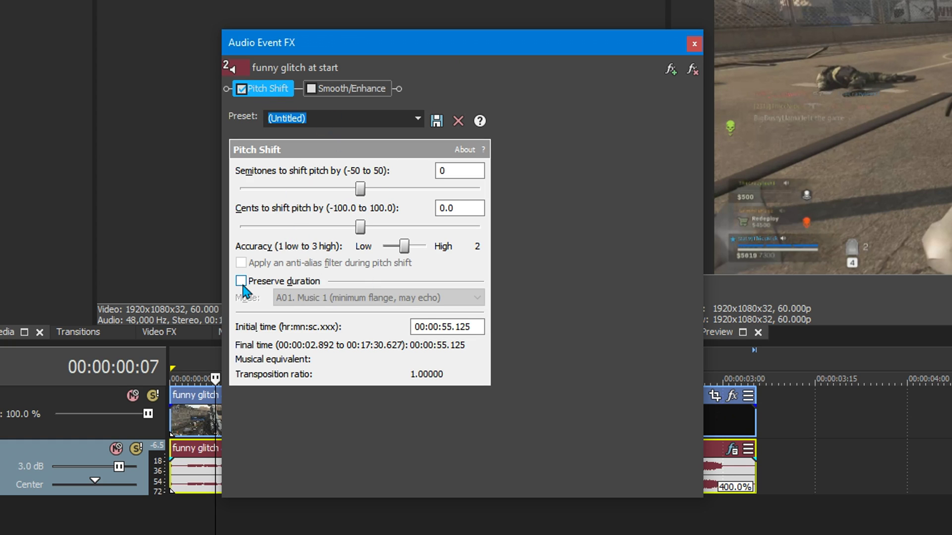
left_click(241, 281)
left_click(307, 297)
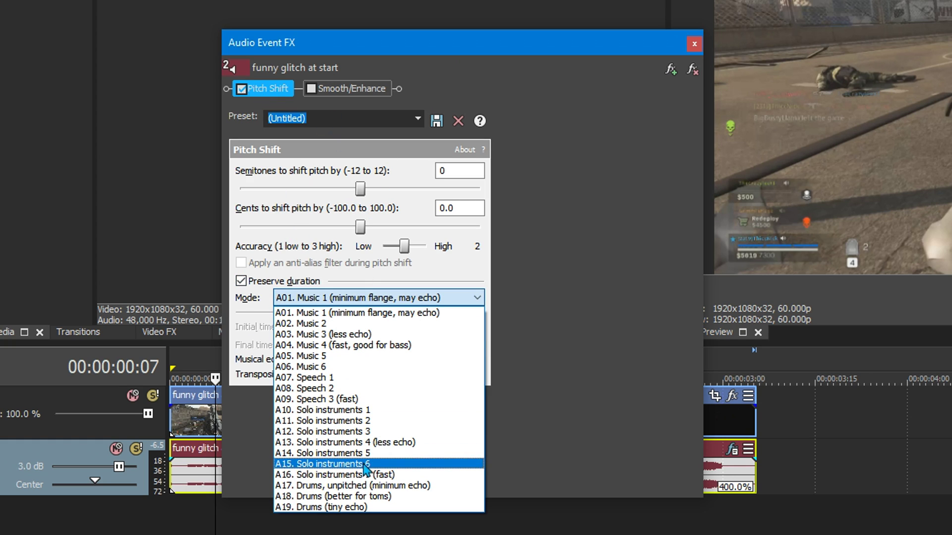
left_click(367, 485)
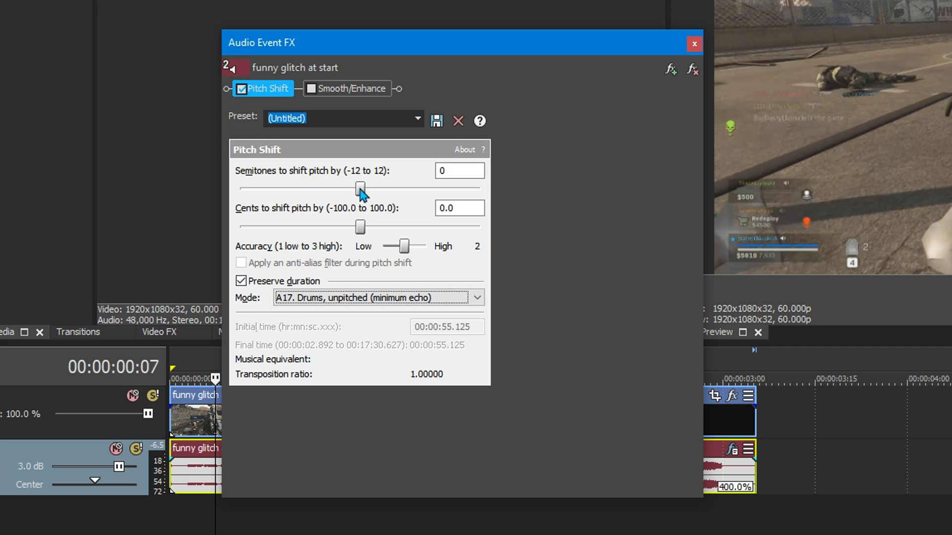
Raise the pitch +6 semitones and play the clip from the start.
left_click_drag(360, 189, 406, 194)
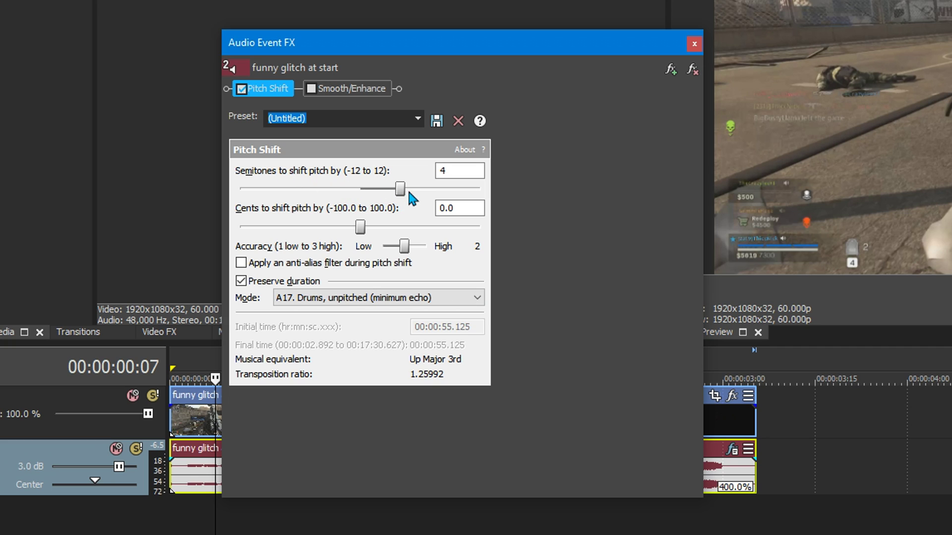
scroll(412, 193, "up", 2)
scroll(416, 191, "down", 1)
scroll(417, 191, "up", 1)
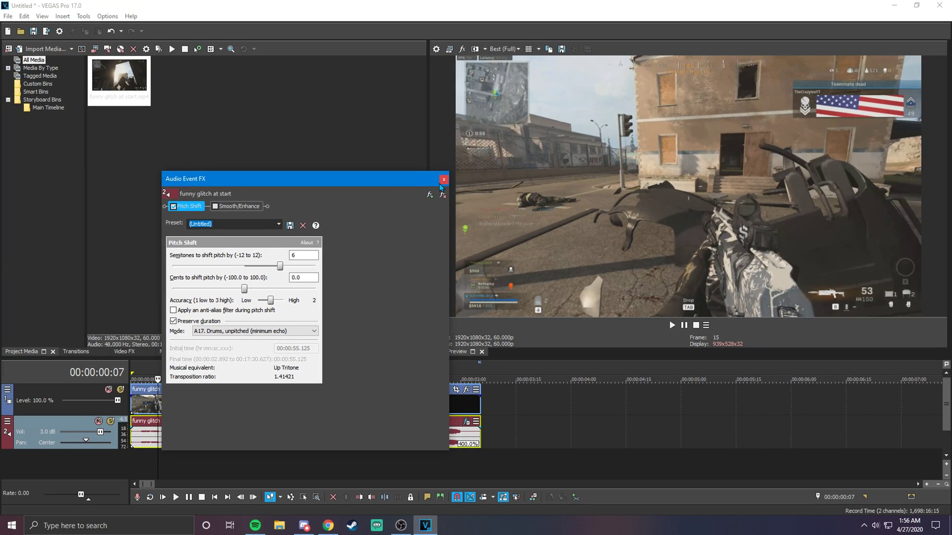
left_click(642, 72)
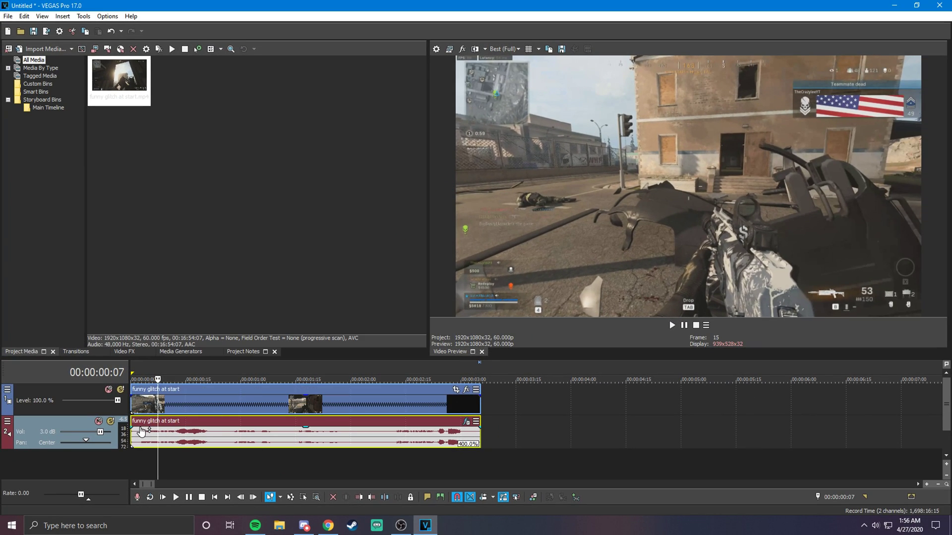
left_click(141, 431)
left_click(176, 498)
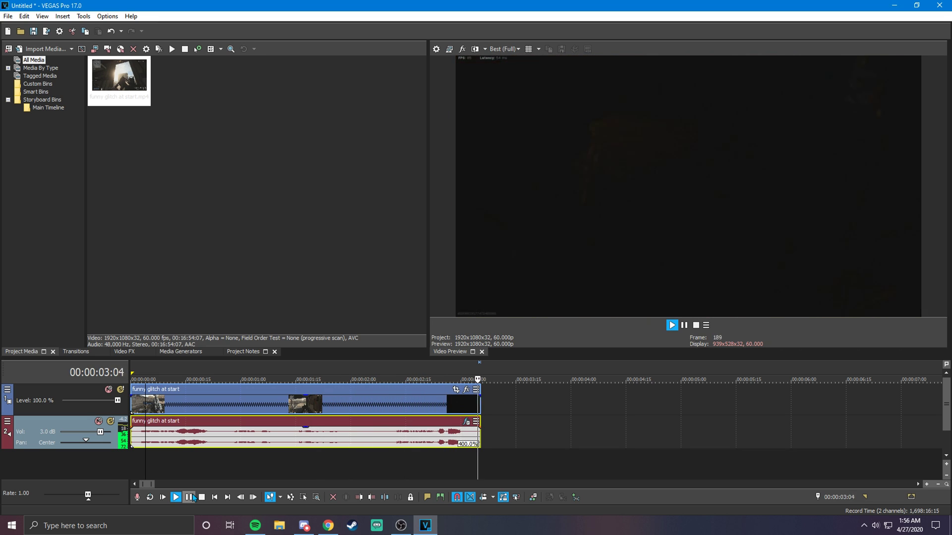
Set Pitch Shift to 9 semitones with negative cents and re-enable Smooth/Enhance at -2.
left_click(467, 425)
left_click_drag(244, 266, 298, 268)
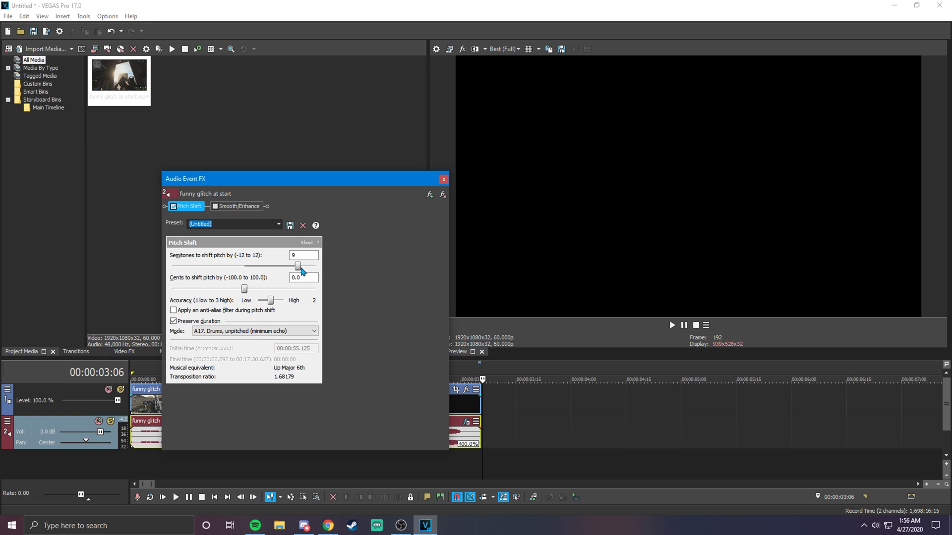
left_click_drag(245, 290, 196, 295)
left_click(236, 210)
left_click(216, 206)
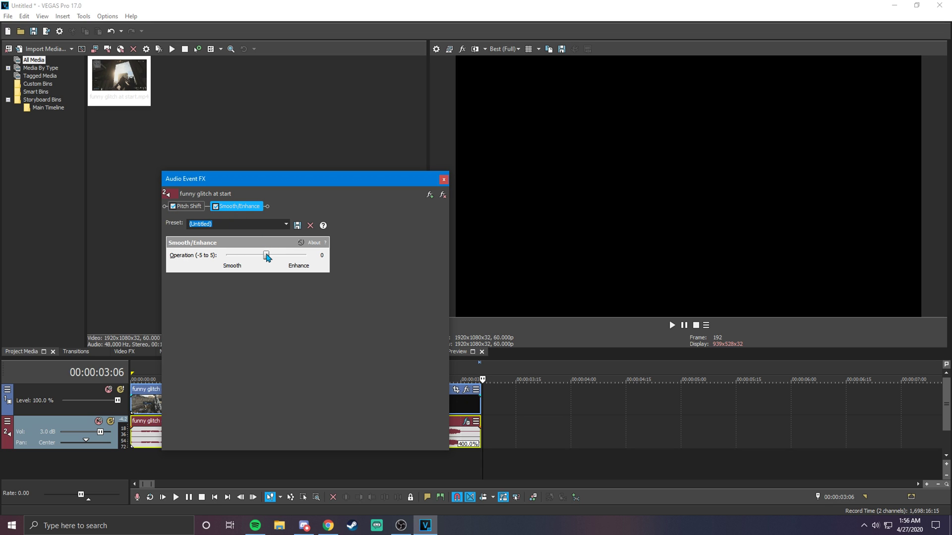
left_click_drag(267, 256, 252, 259)
left_click(444, 179)
Play the clip from the start, then again from 00:00:02:12.
left_click(144, 431)
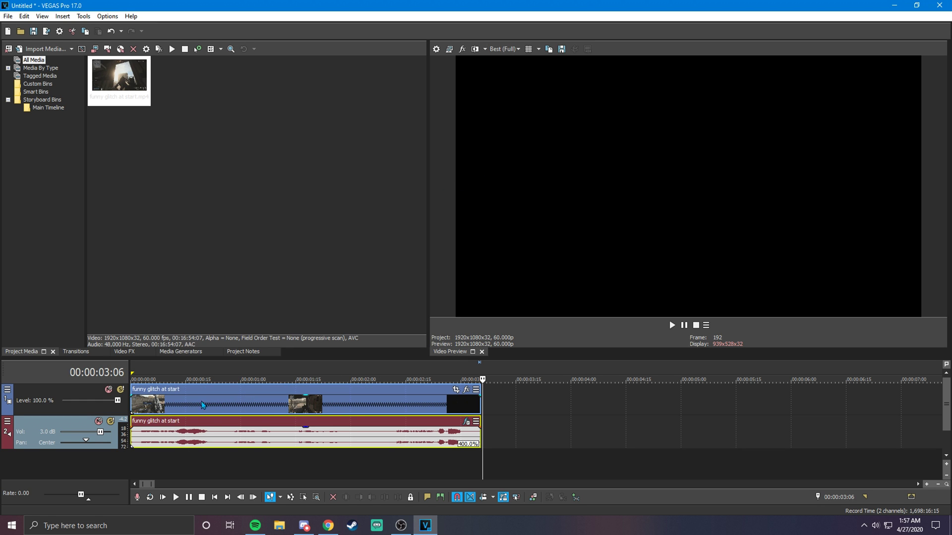
left_click(177, 498)
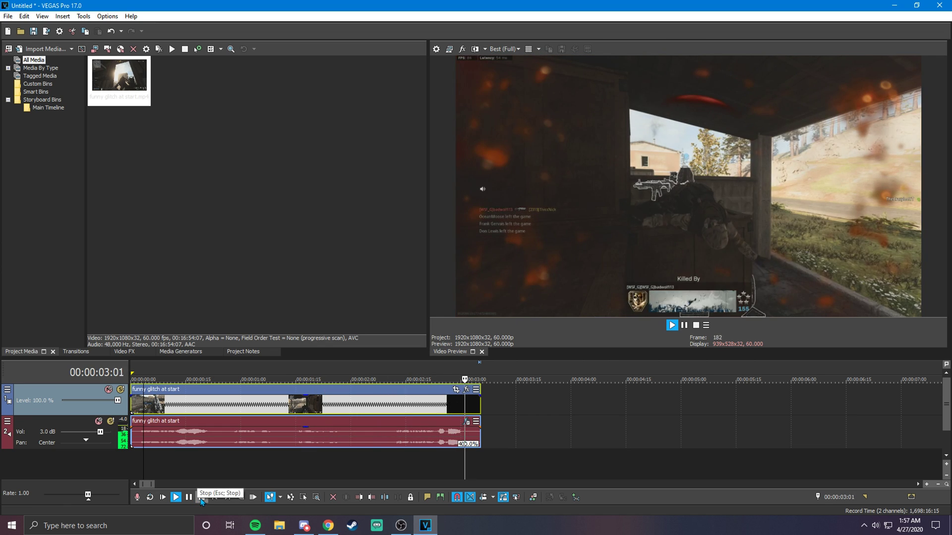
left_click(202, 498)
left_click(395, 418)
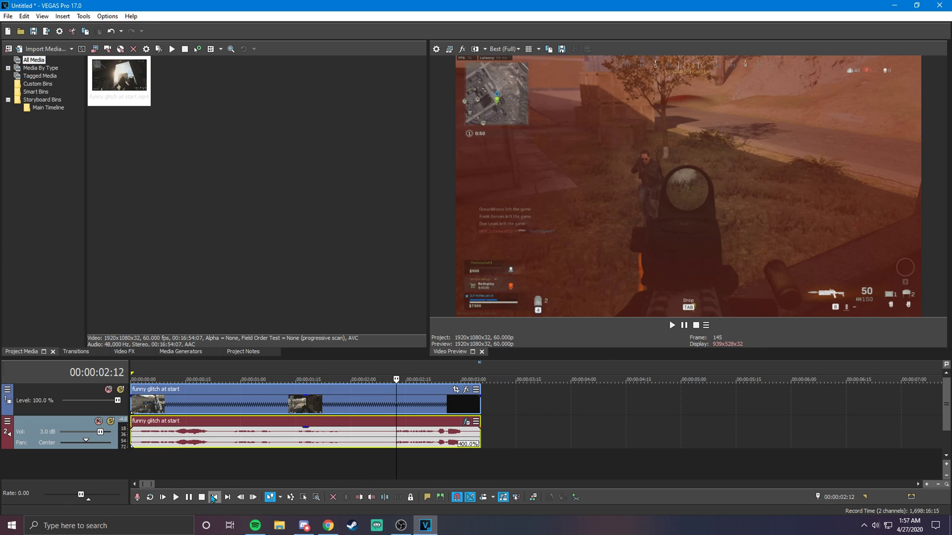
left_click(189, 498)
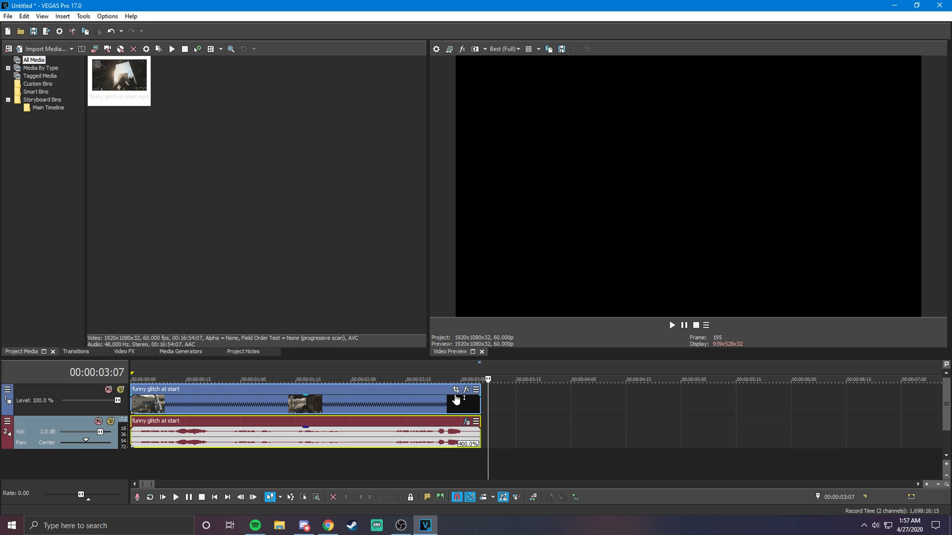
Lower the Pitch Shift cents to -84.1 and set Smooth/Enhance to -3.
left_click(466, 421)
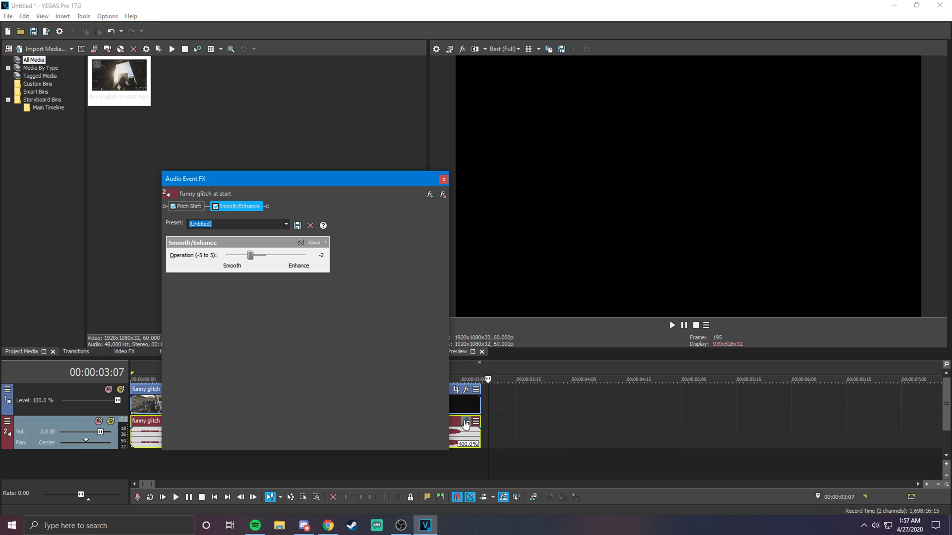
left_click(189, 207)
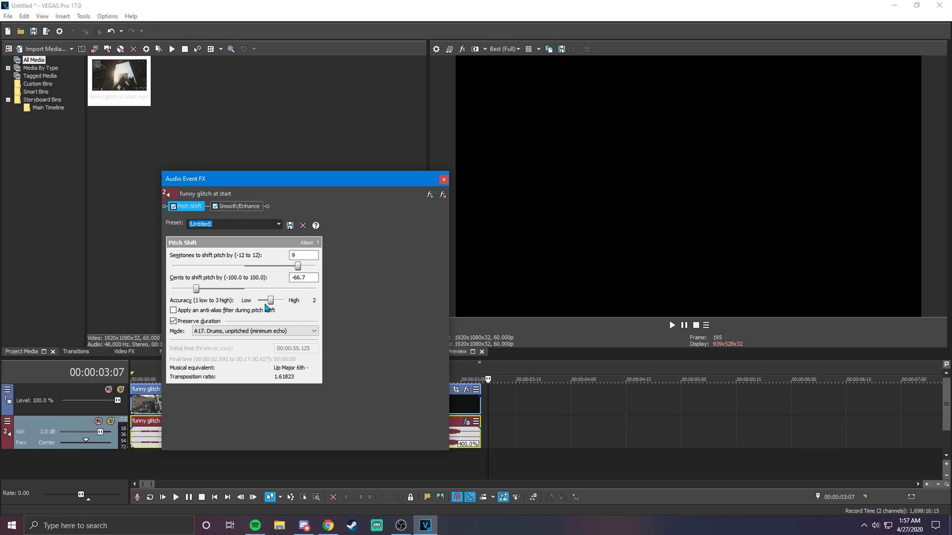
left_click_drag(196, 289, 184, 289)
left_click(243, 206)
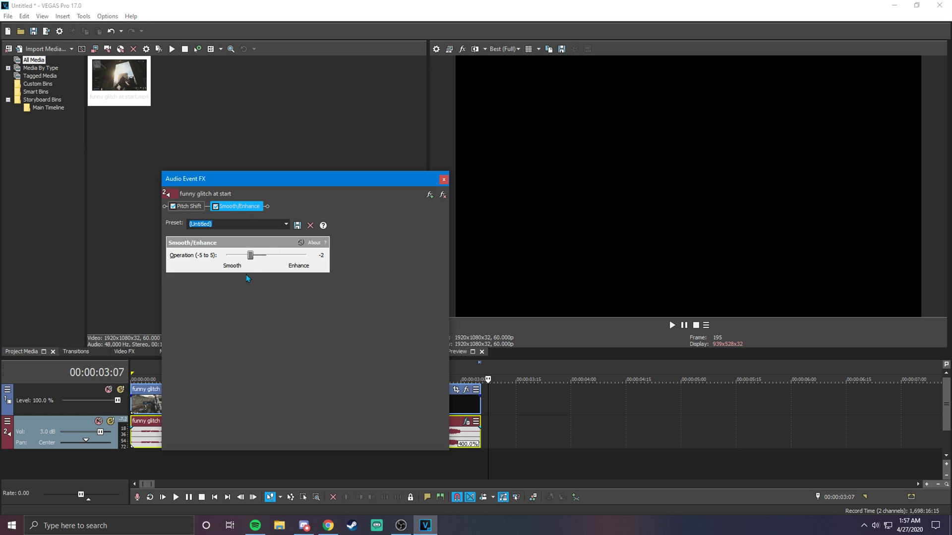
left_click(243, 255)
left_click(443, 180)
key("space")
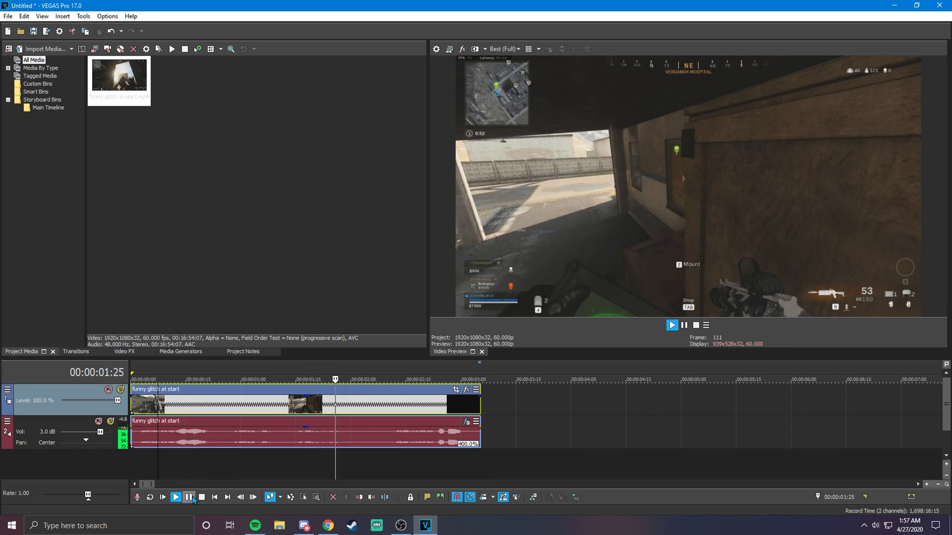
left_click(201, 497)
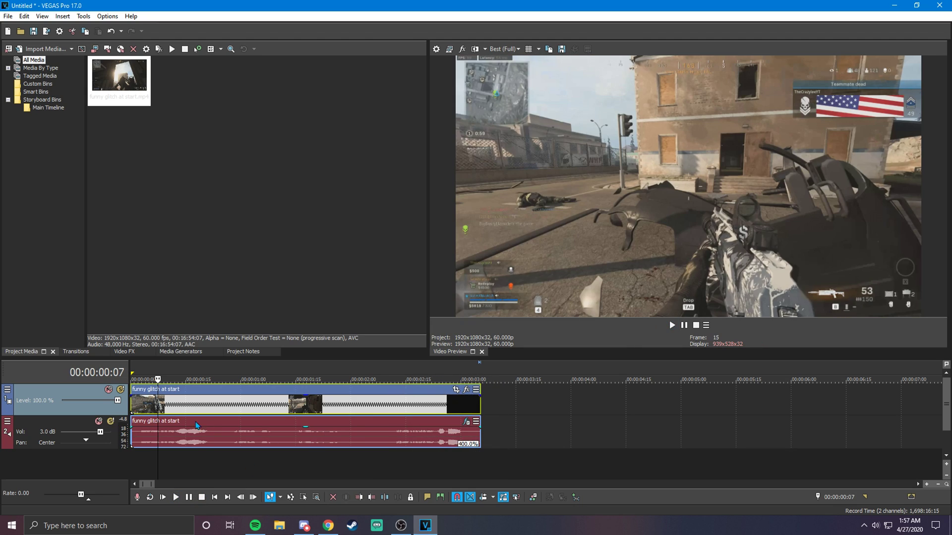
left_click(139, 418)
key("space")
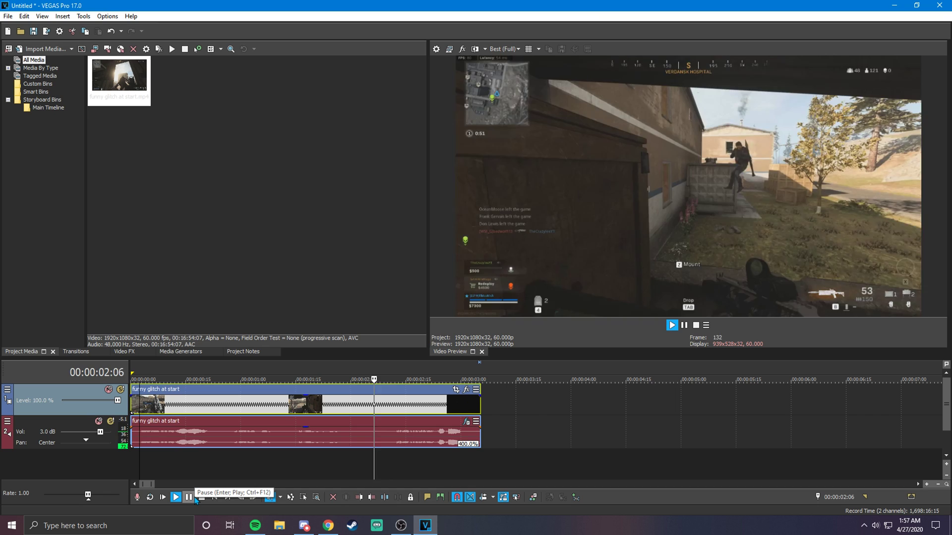
left_click(193, 498)
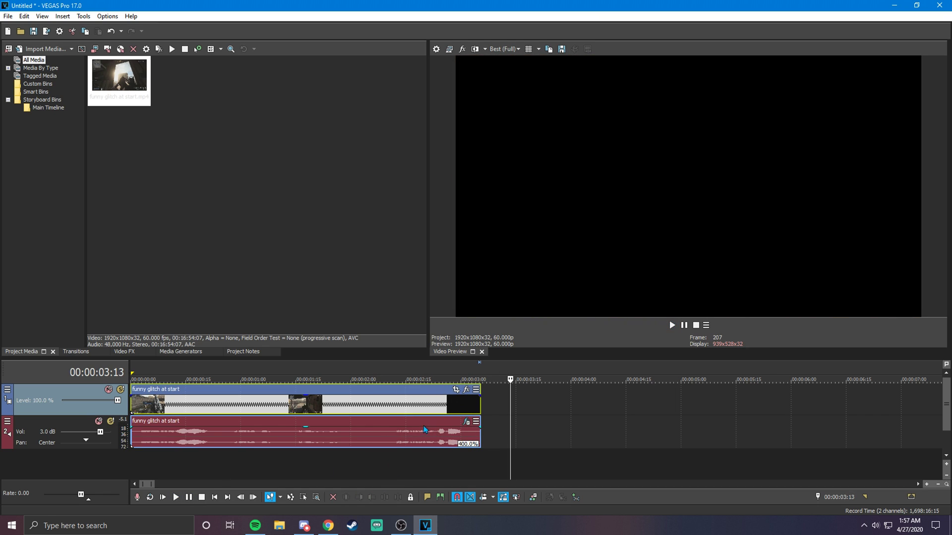
left_click(341, 422)
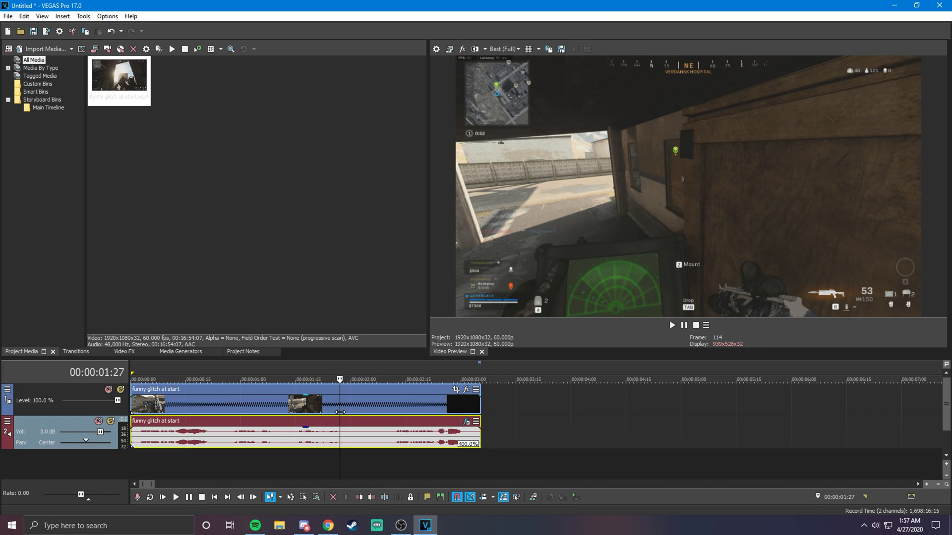